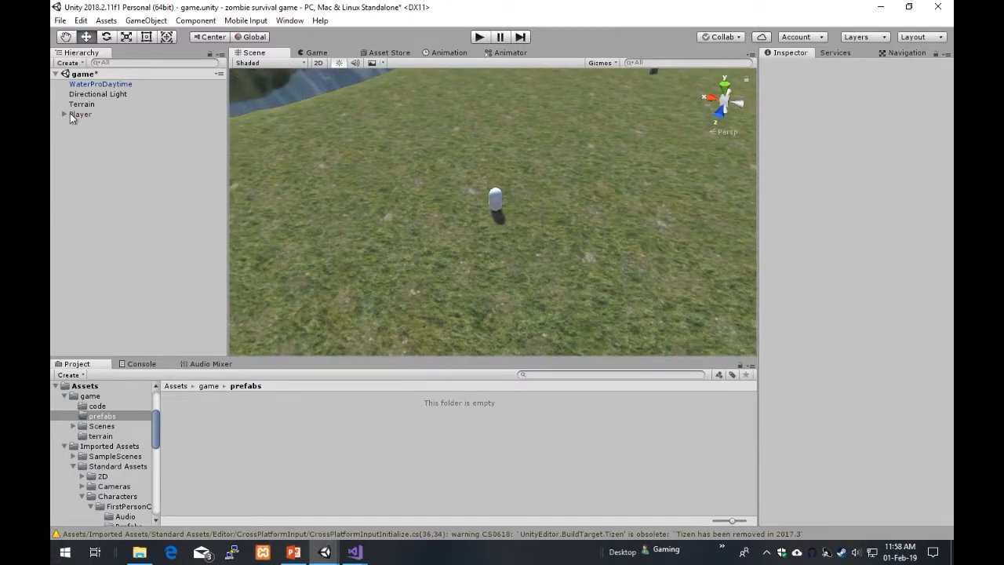
- Review the looky, Player and zombie scripts in the game project's code folder
click(210, 387)
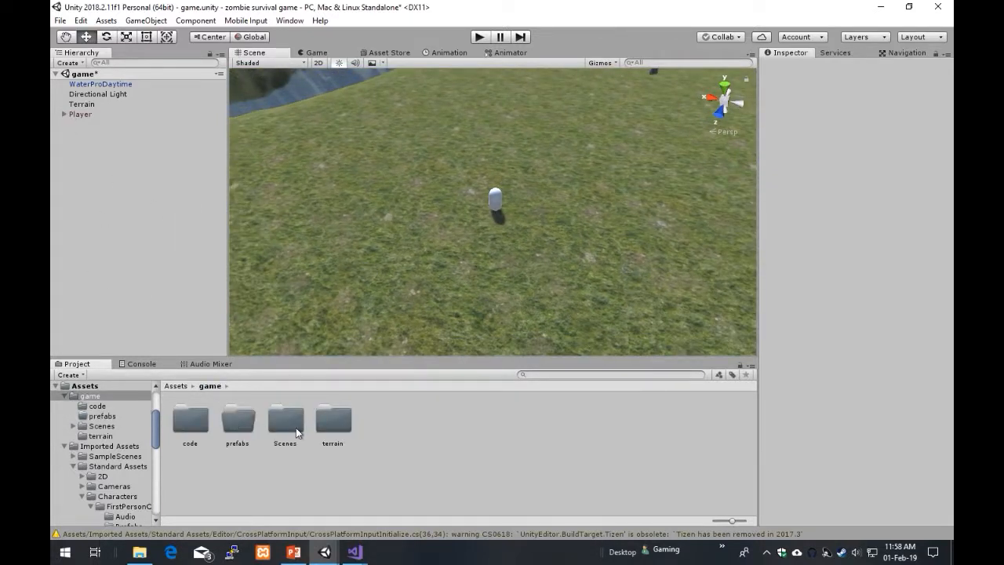
double_click(188, 418)
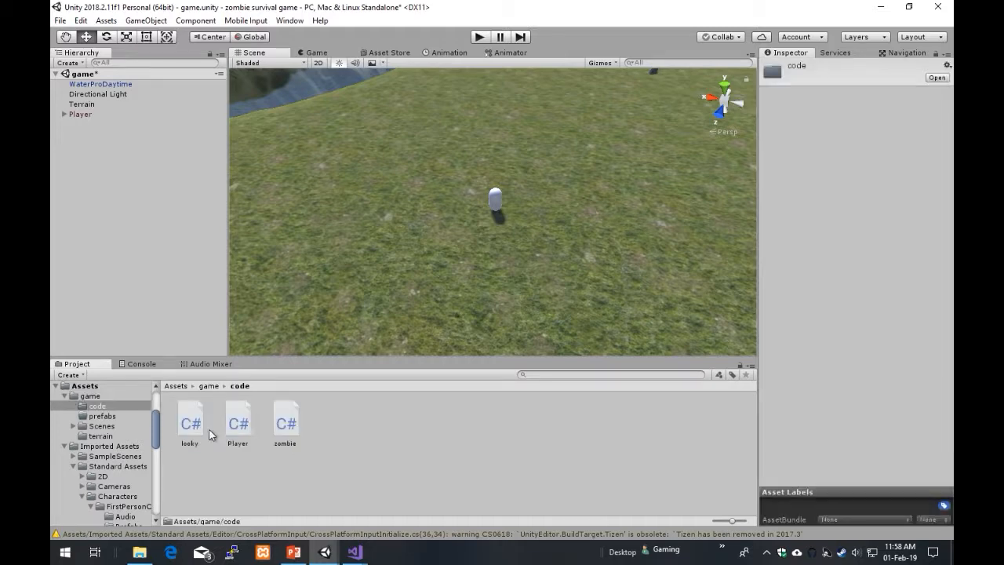
click(286, 428)
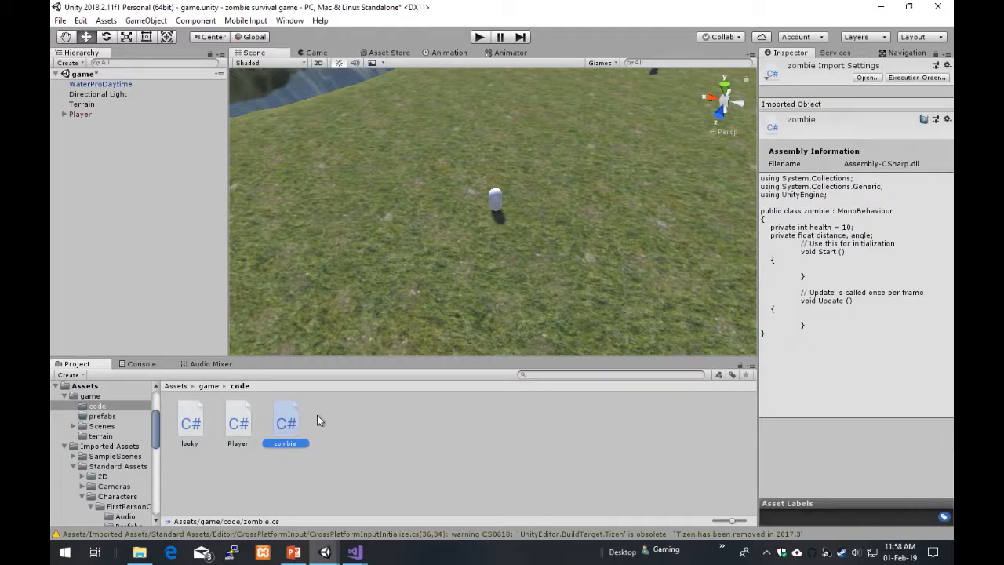
click(240, 420)
click(193, 422)
click(238, 433)
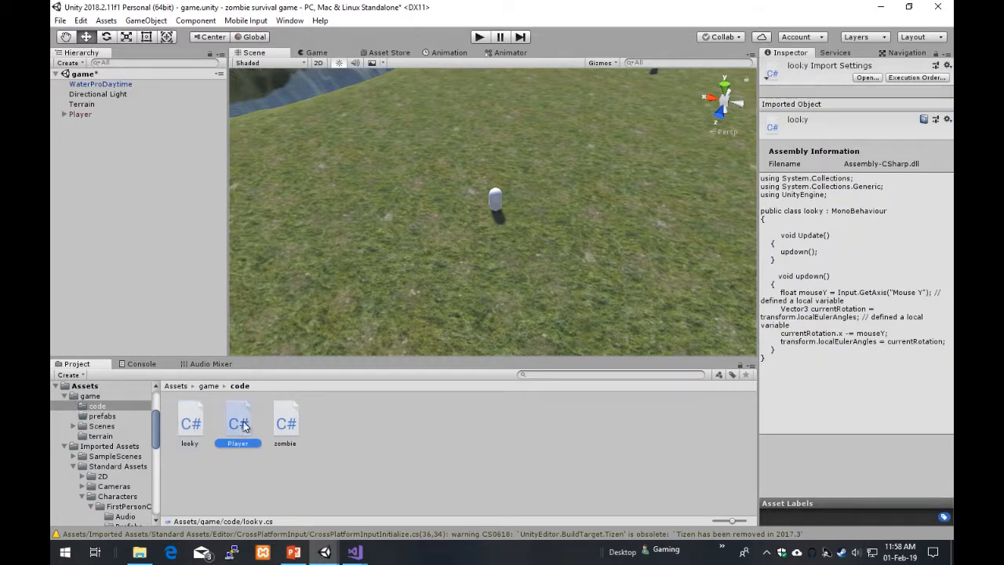
- Run the game, walk the player forward across the terrain, and stop play mode
click(480, 37)
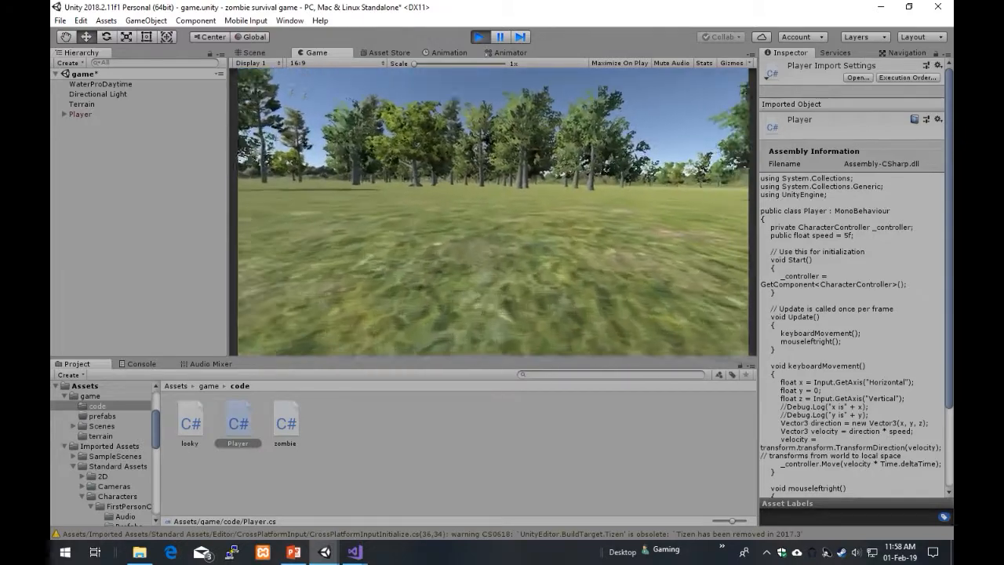
key(w)
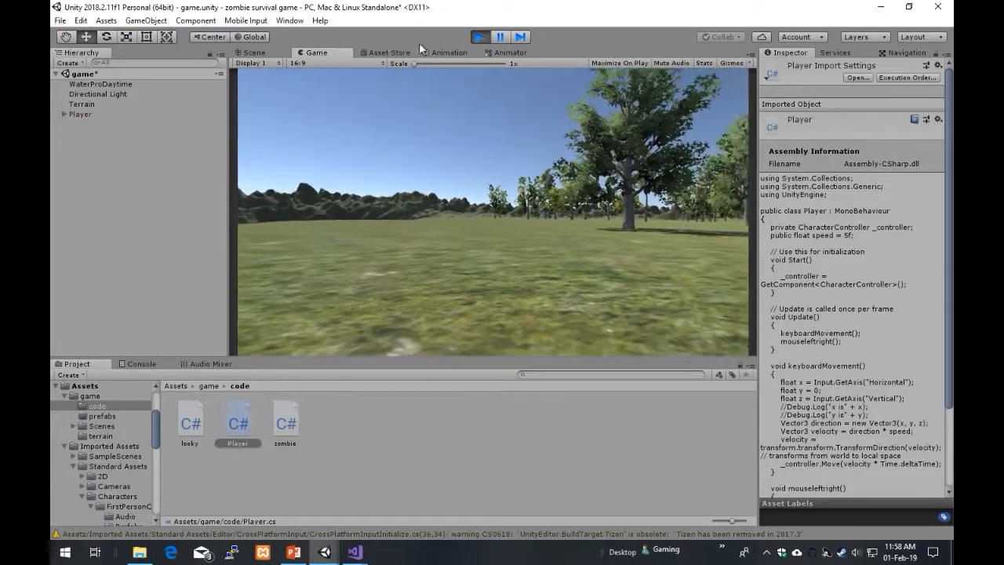
click(478, 38)
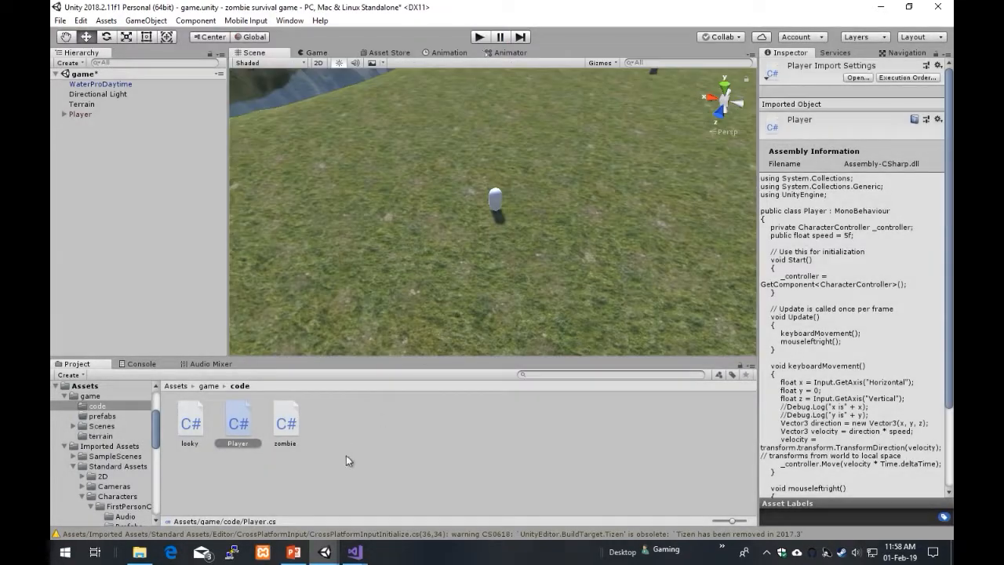
- Place the Zombie prefab from Imported Assets/Zombie/Prefabs on the terrain near the player capsule
right_click(329, 405)
click(118, 235)
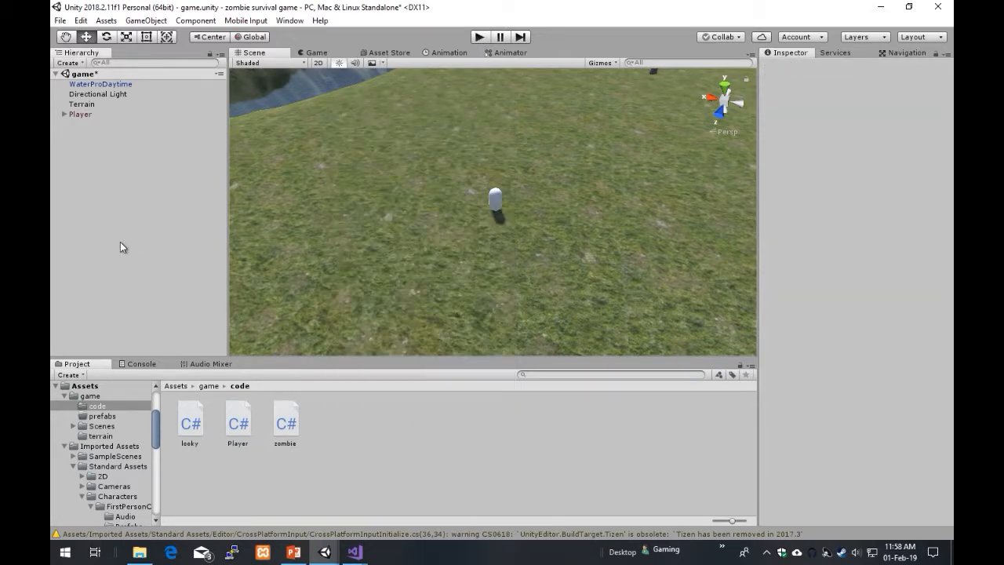
click(208, 387)
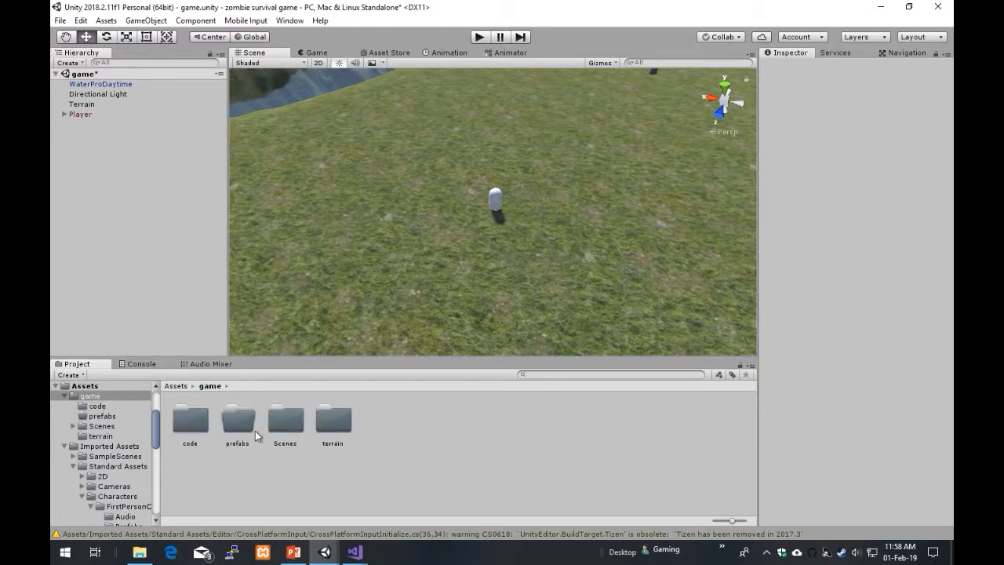
click(176, 386)
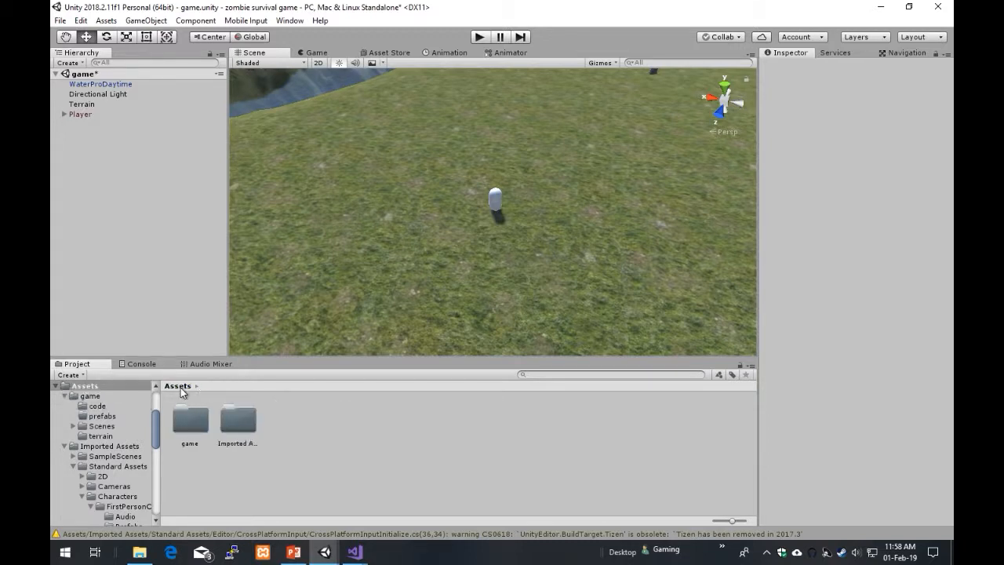
double_click(236, 423)
double_click(286, 420)
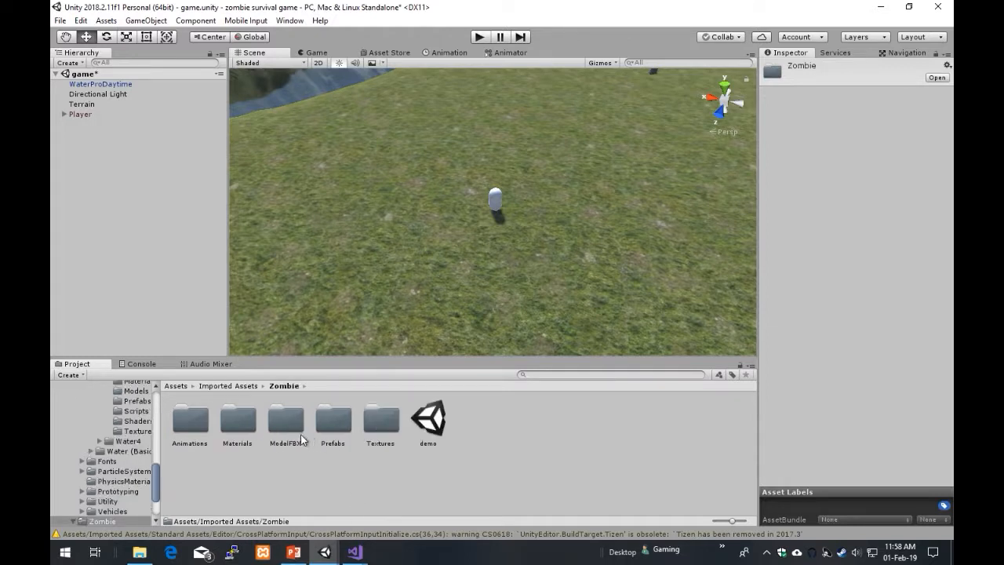
double_click(345, 427)
drag(193, 416, 563, 247)
drag(600, 213, 600, 213)
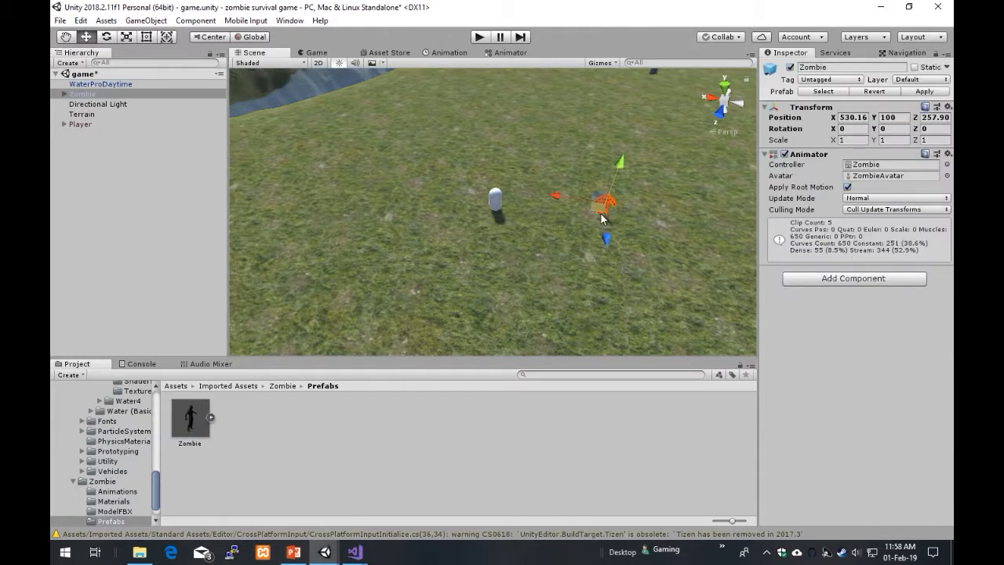
- Examine the placed zombie model up close from the front in the scene
click(499, 455)
alt+drag(557, 334, 665, 276)
key(w)
right_drag(664, 275, 667, 208)
click(516, 194)
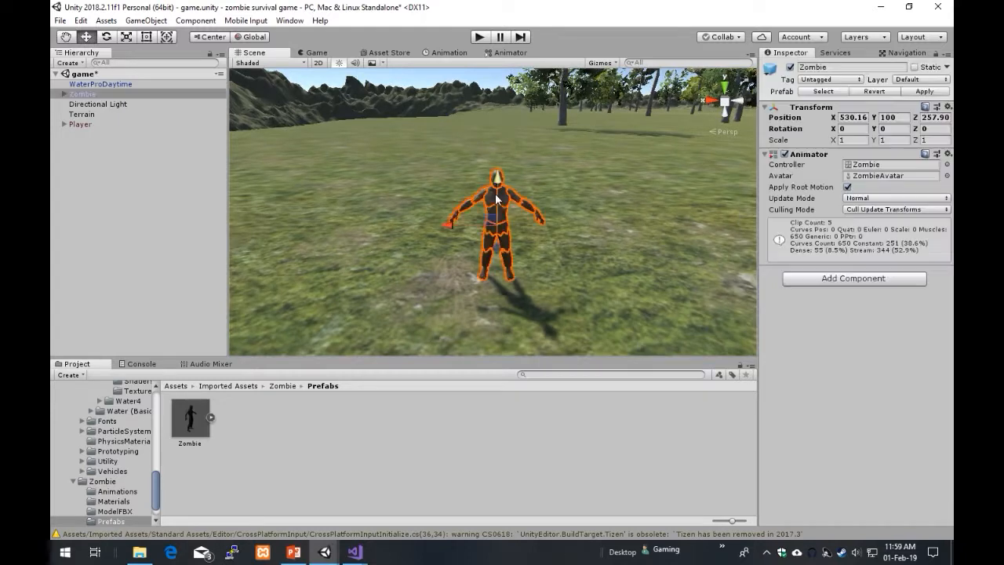
click(641, 461)
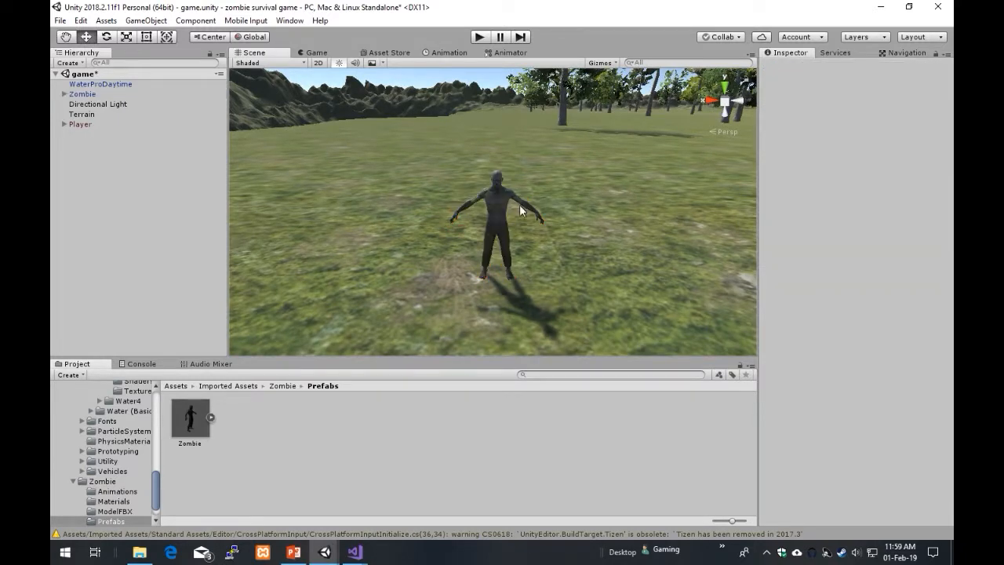
click(483, 183)
click(486, 191)
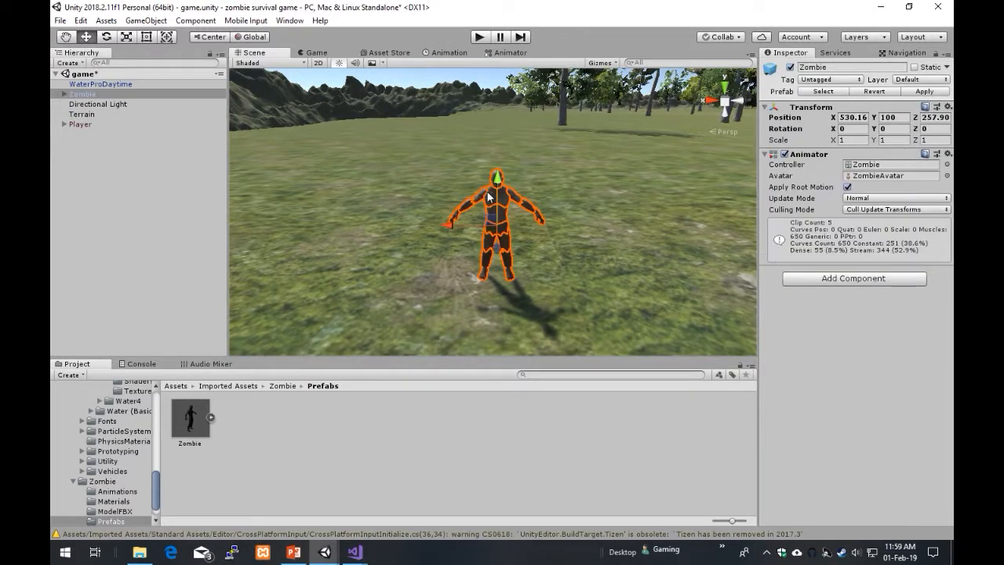
- Play the game to watch the zombie's default animation, back the player away from it, and stop
click(478, 37)
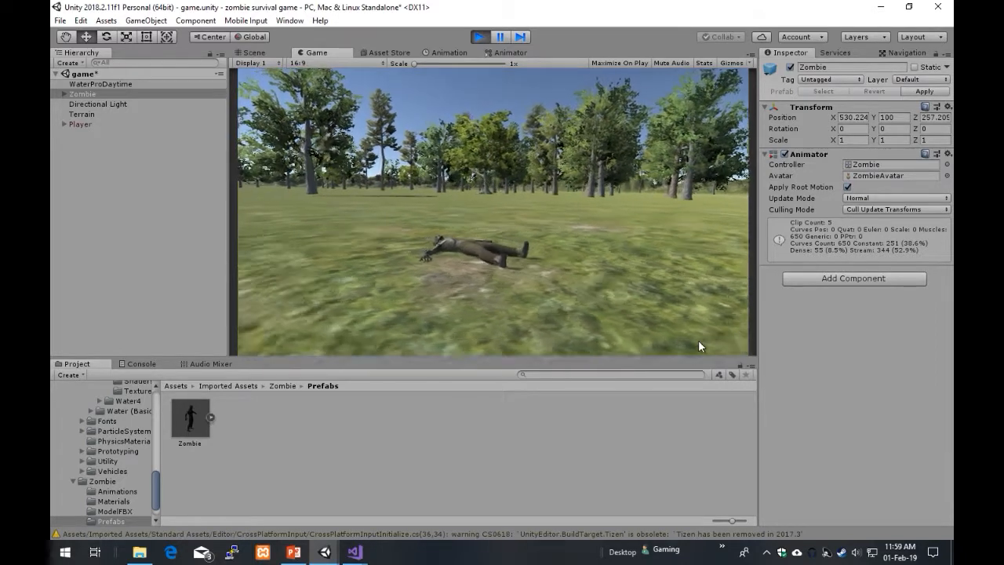
key(s)
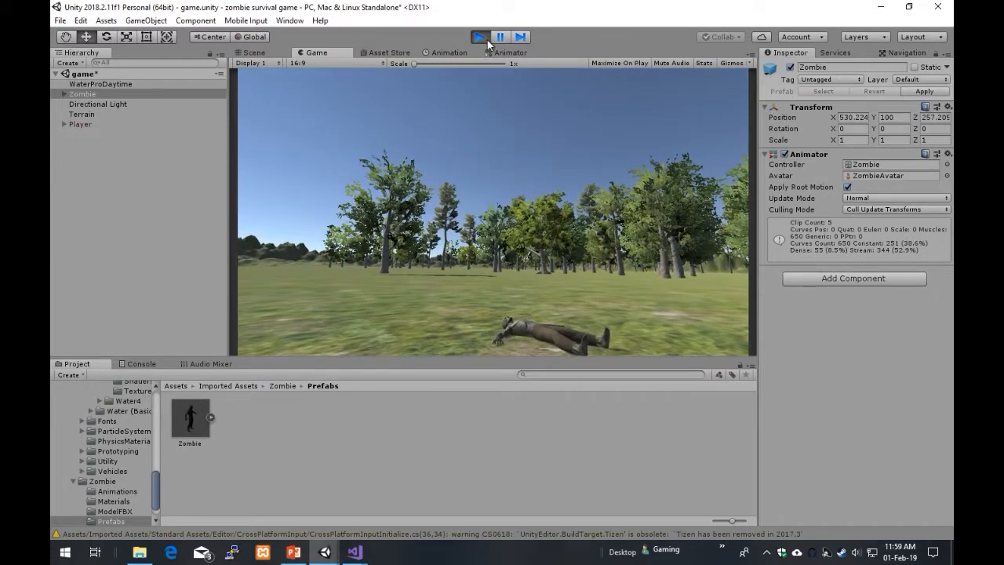
click(484, 39)
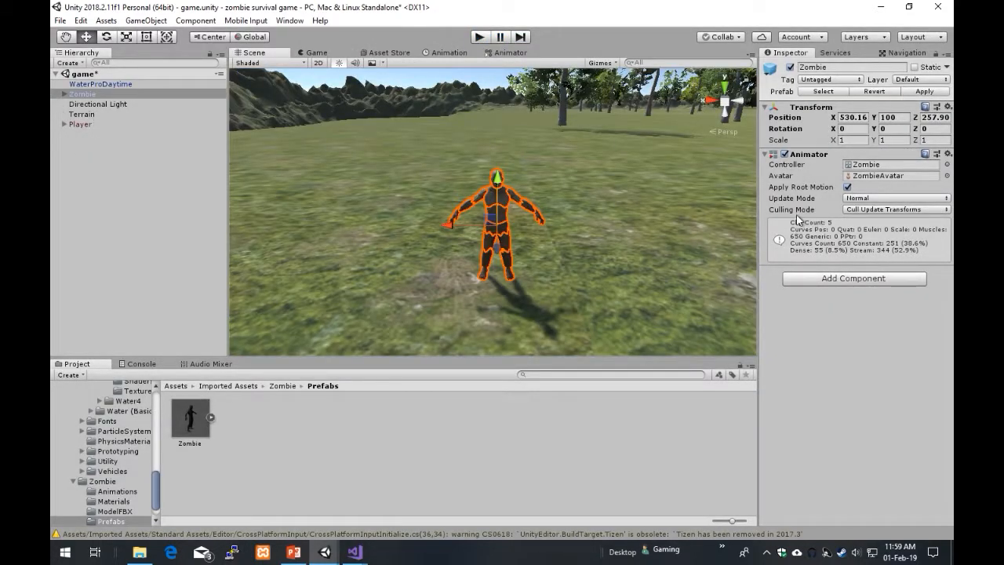
- Set the zombie's Animator controller to None and run the game to check its pose
click(900, 166)
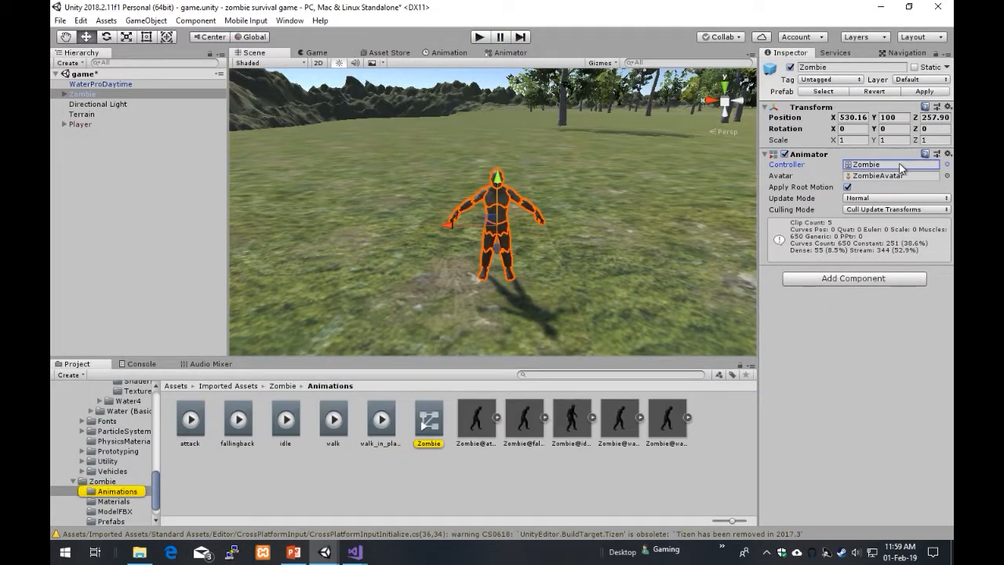
click(948, 166)
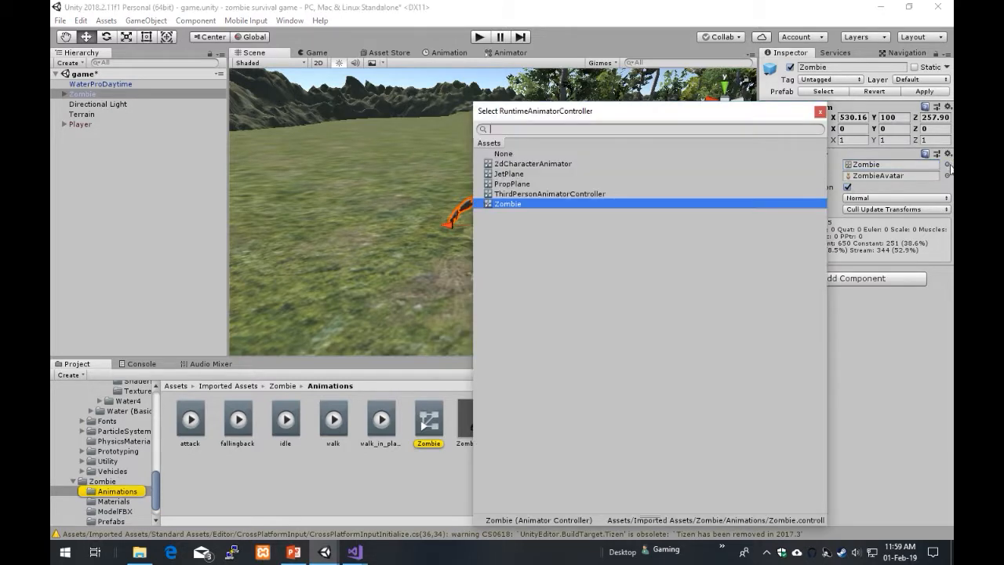
click(508, 154)
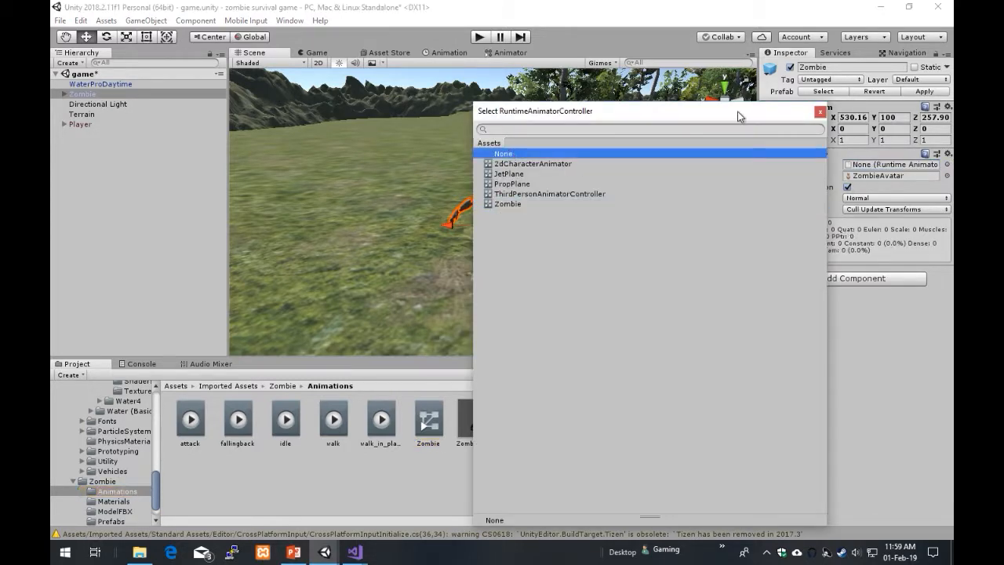
click(819, 112)
click(479, 36)
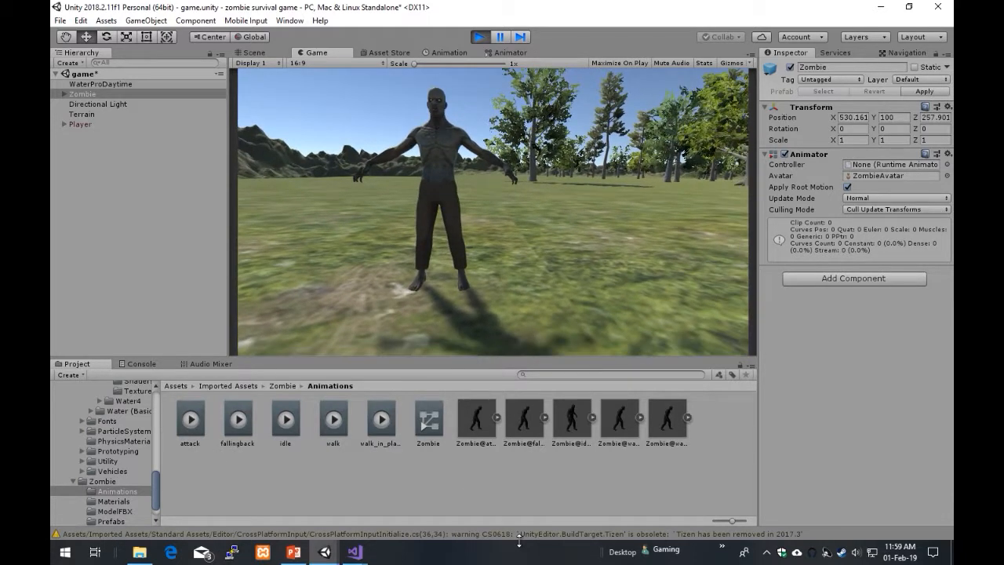
- Examine the zombie's attack, fallingback, idle and walk animation clips and its animator controller asset
click(199, 425)
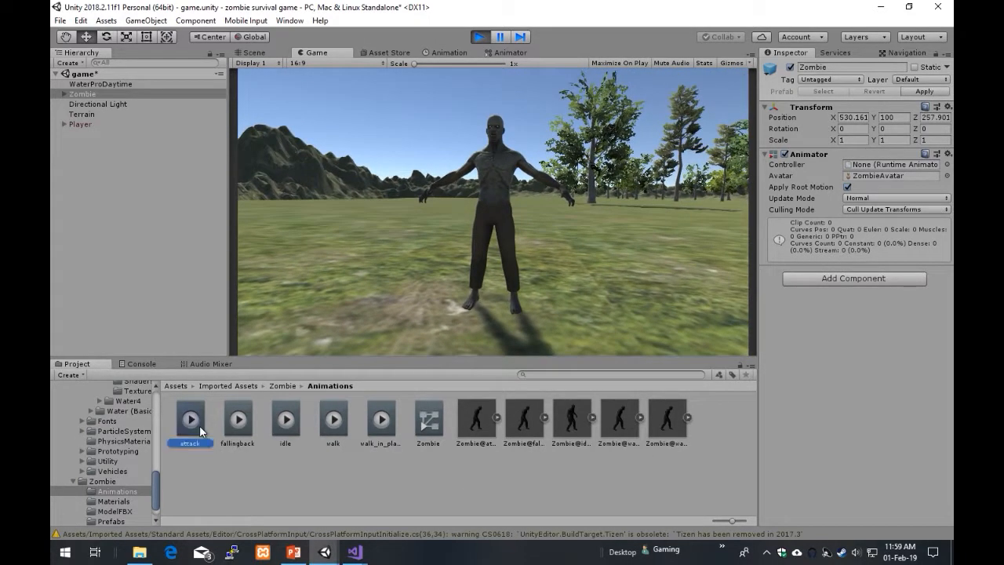
click(237, 419)
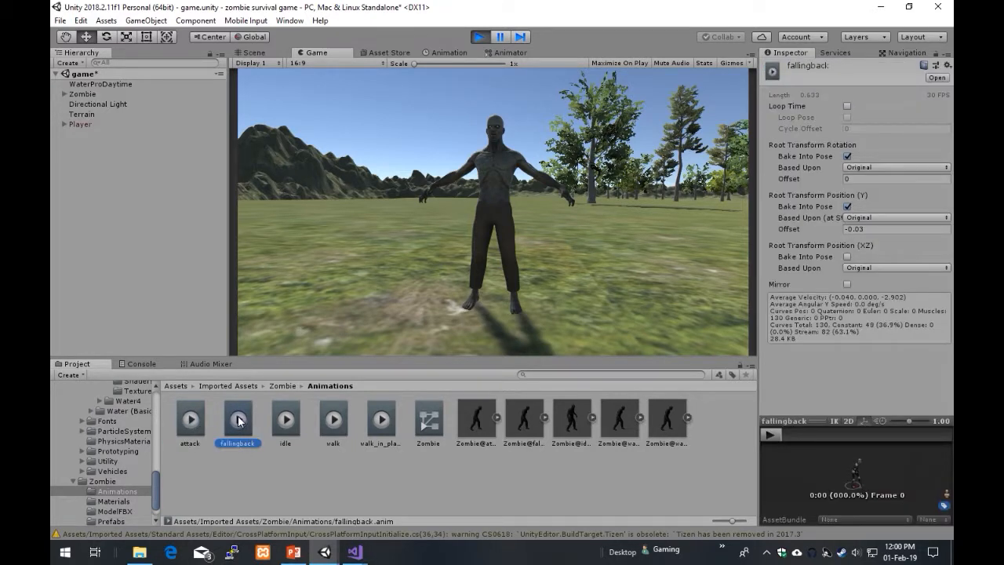
click(295, 428)
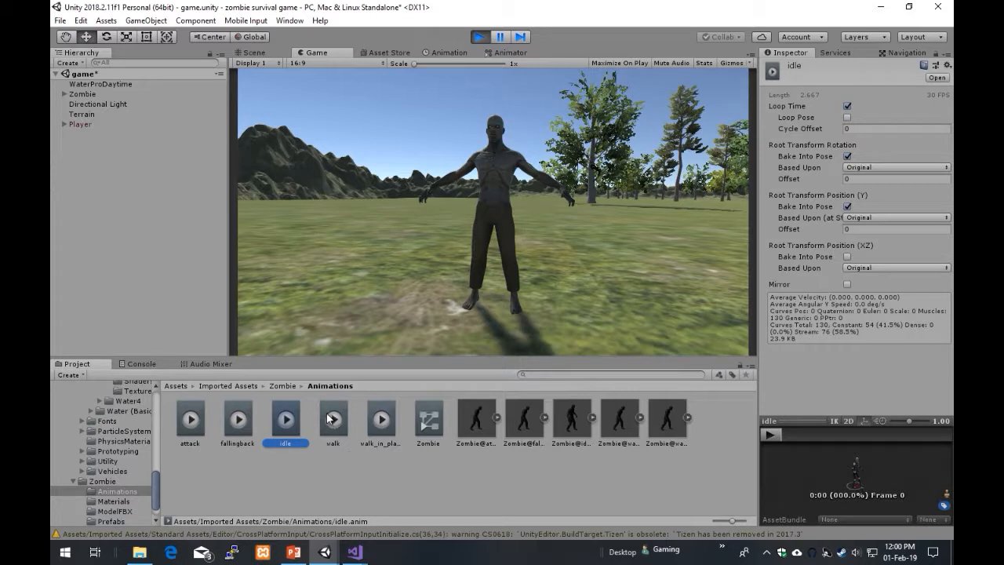
click(331, 420)
click(385, 421)
click(341, 419)
click(396, 411)
click(438, 418)
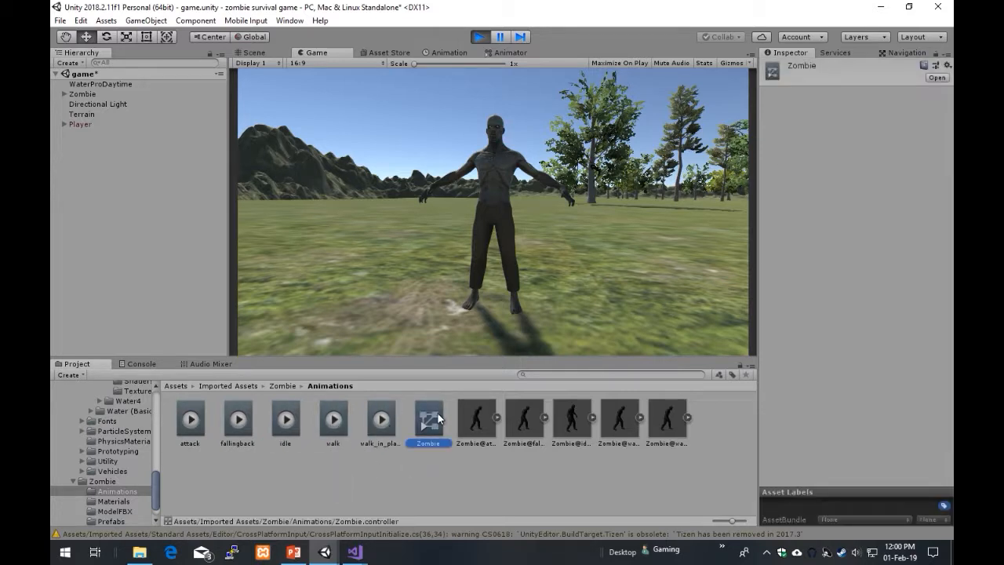
click(180, 406)
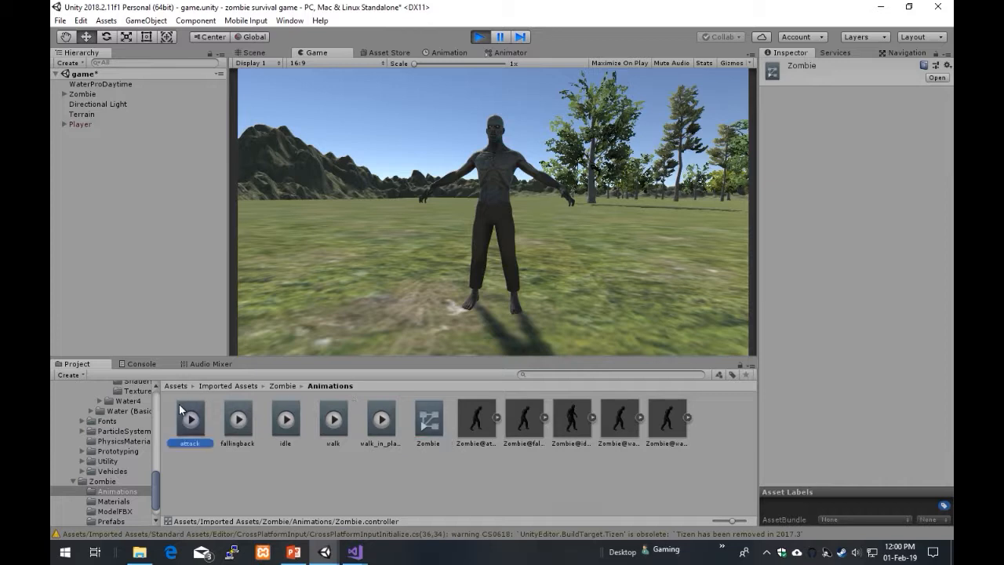
click(283, 480)
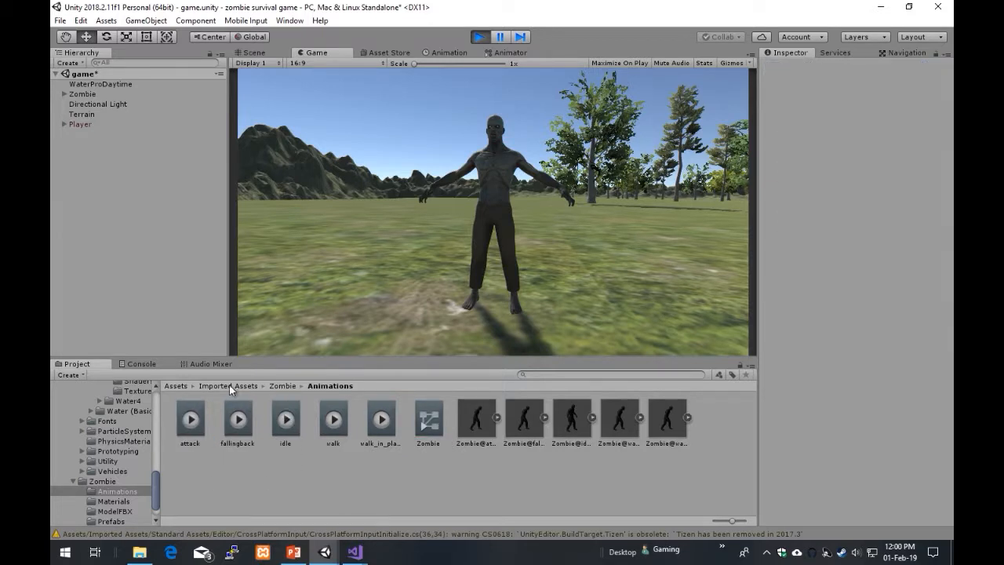
- Save the scene's Zombie object as a prefab in the Assets/game/prefabs folder
click(185, 388)
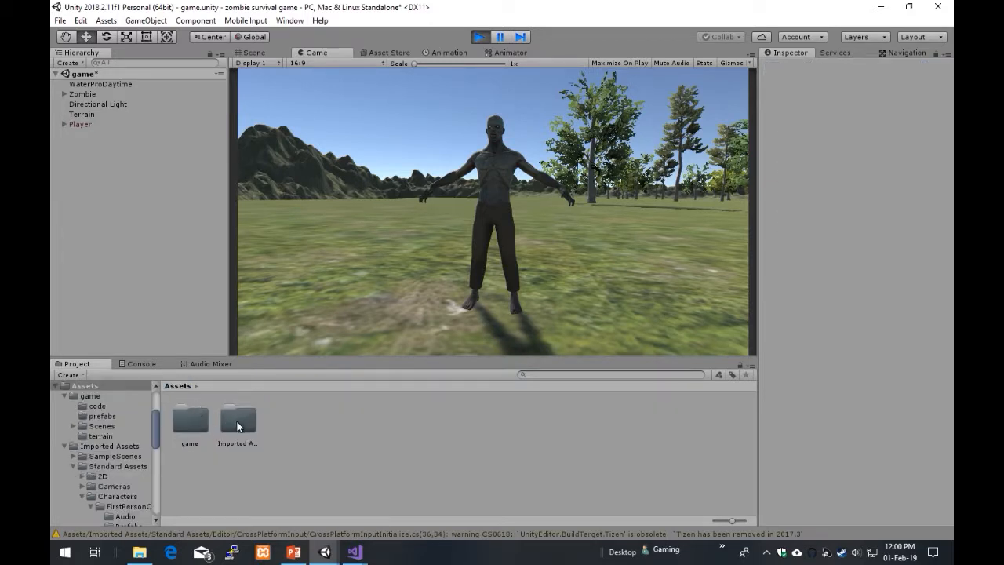
double_click(203, 421)
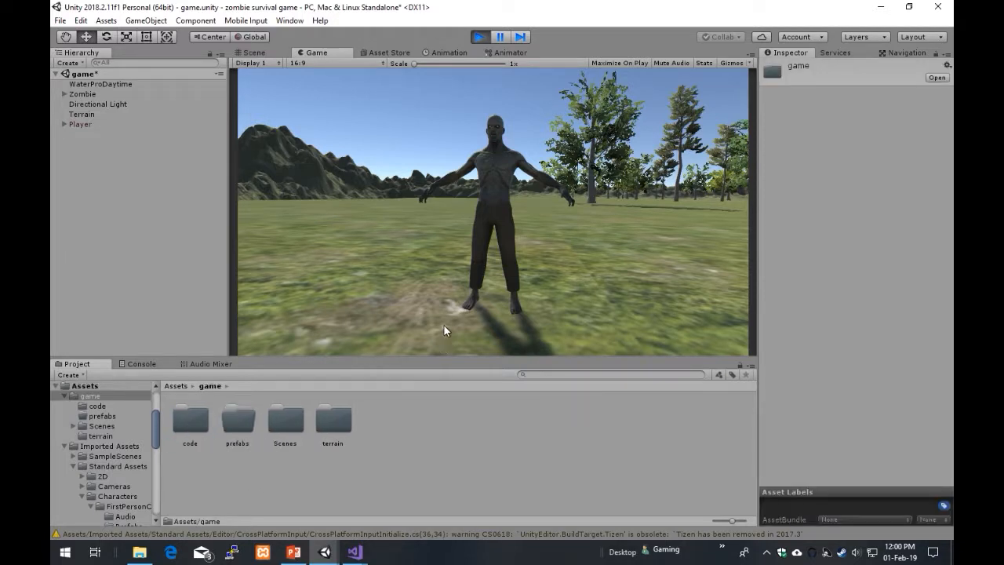
click(82, 95)
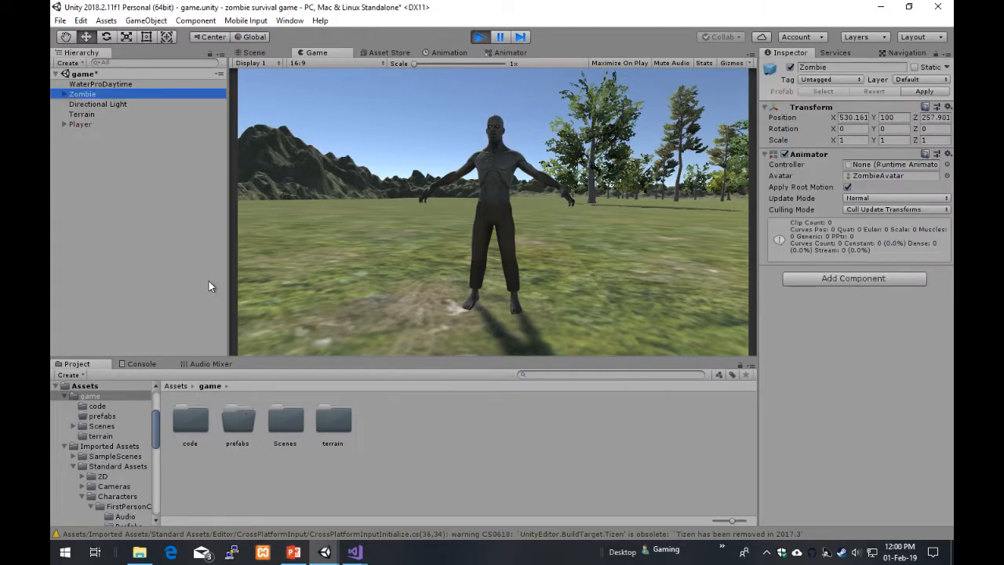
double_click(233, 428)
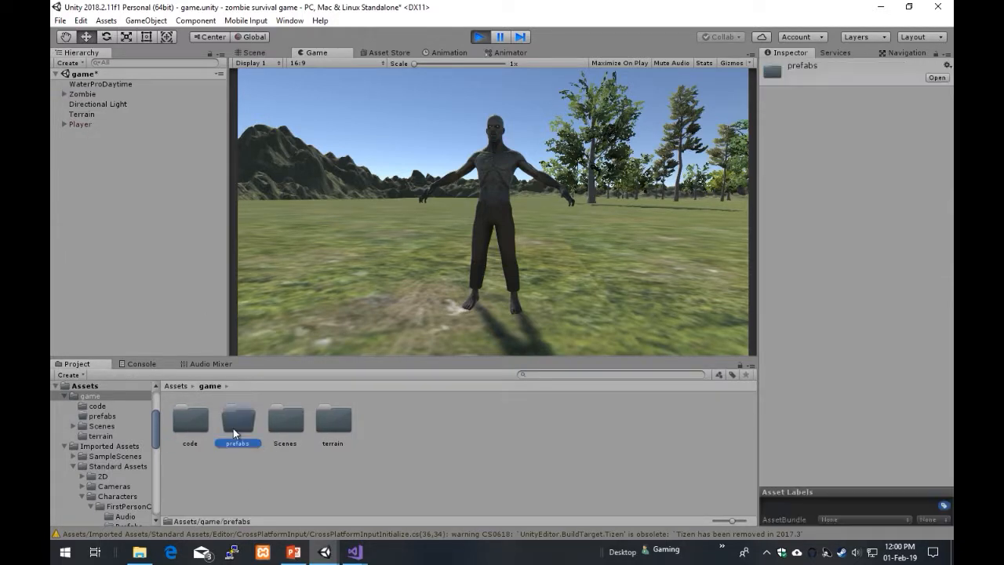
click(88, 93)
drag(287, 262, 248, 428)
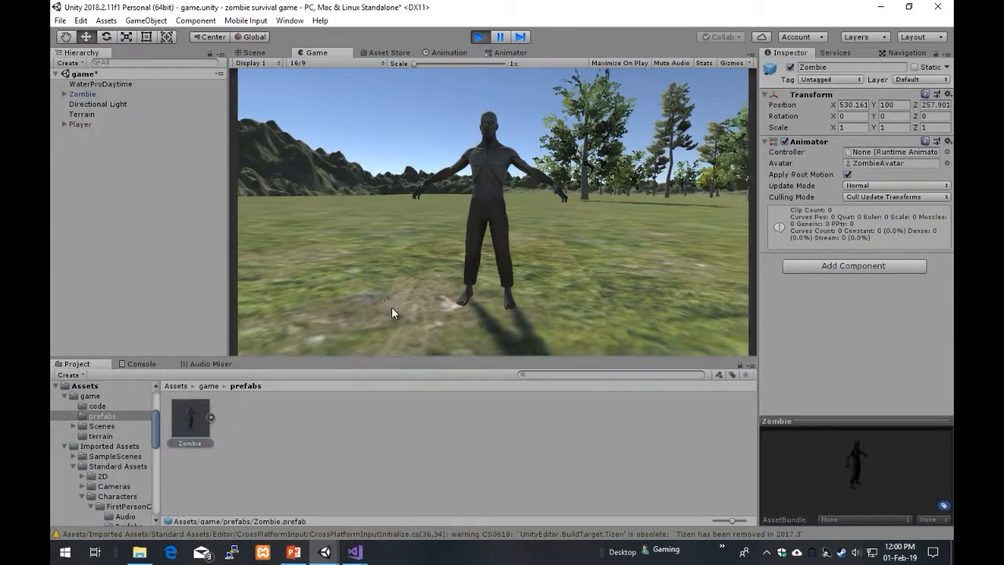
- Walk the player back and forth in front of the zombie to view it in the running game
key(w)
key(s)
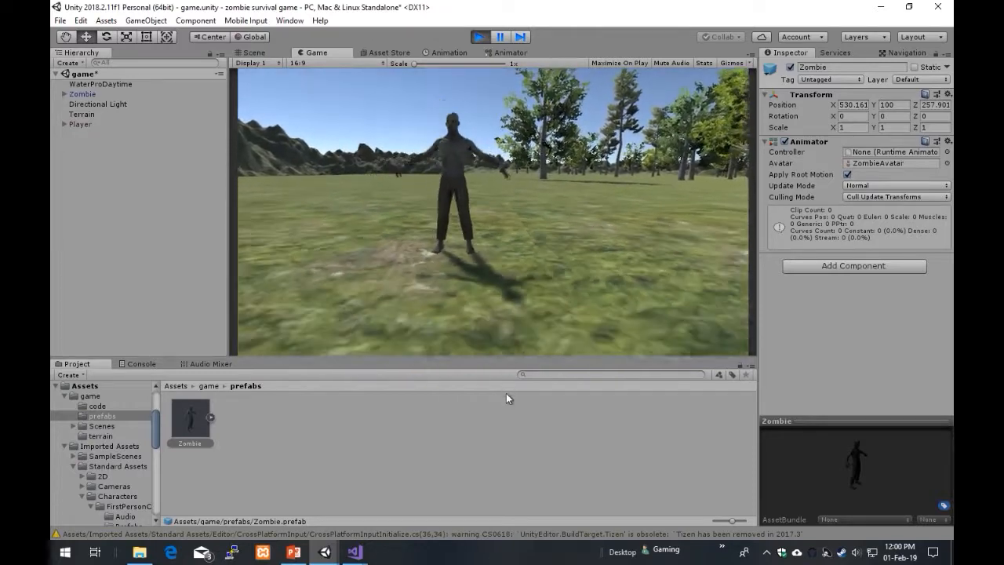
key(w)
key(w)
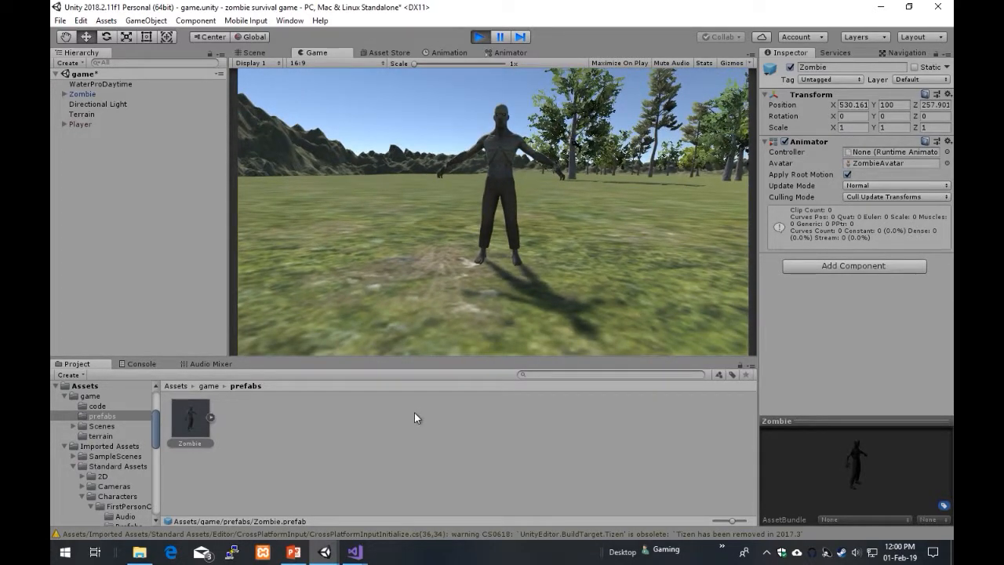
- Clear all warnings from the console and return to the project's prefabs folder
click(138, 363)
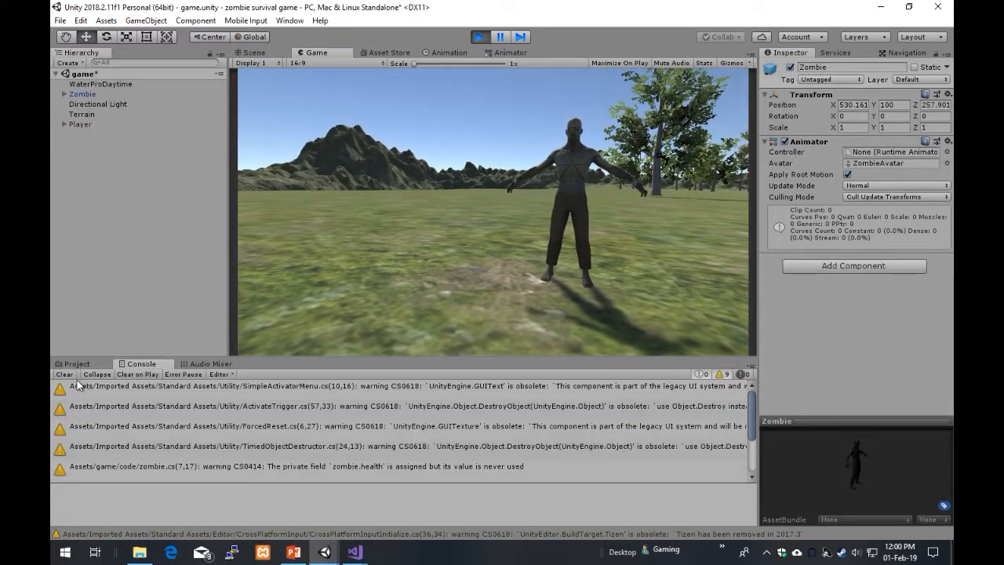
click(64, 375)
click(72, 363)
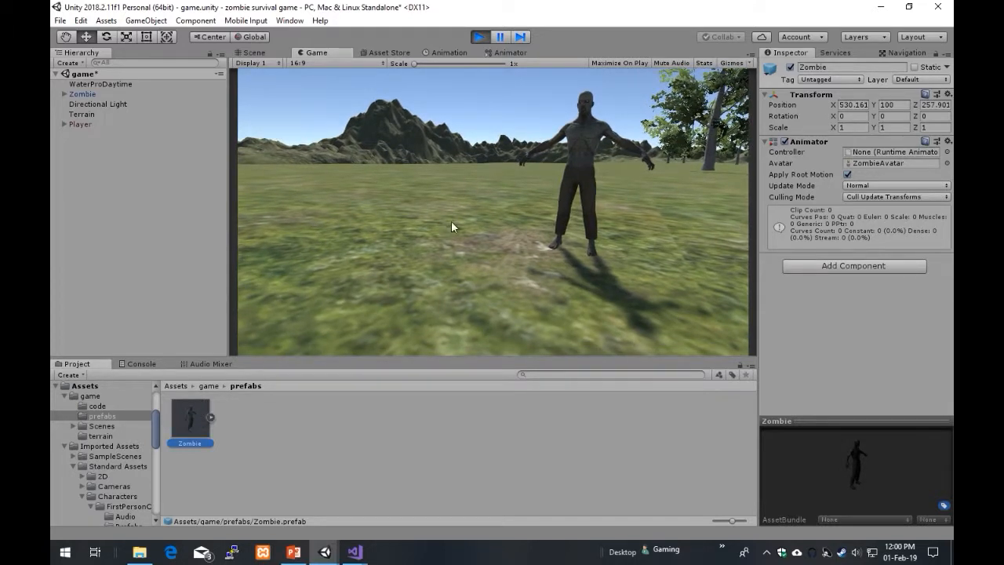
- Apply the scene Zombie's current settings to its prefab
click(80, 95)
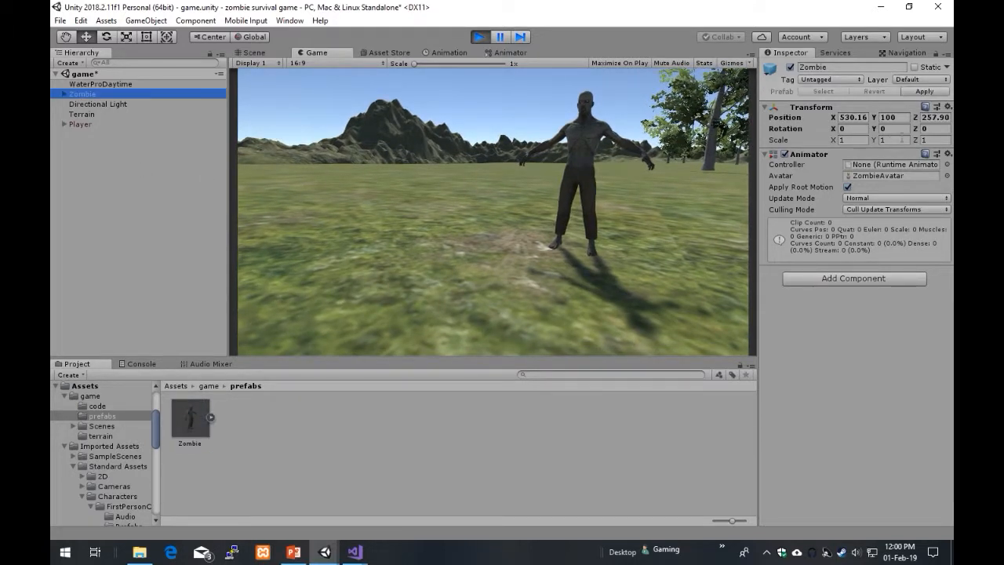
click(924, 92)
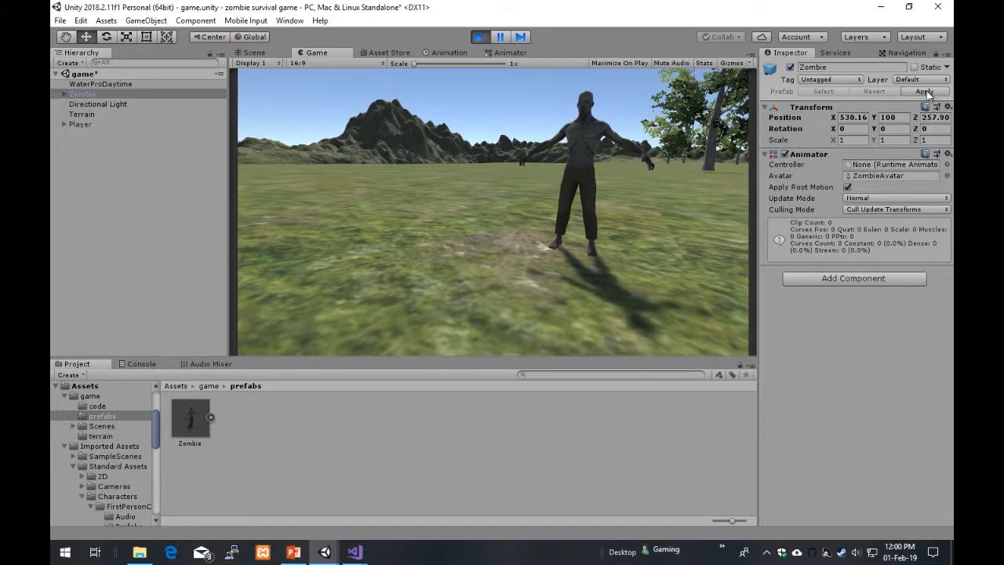
click(275, 447)
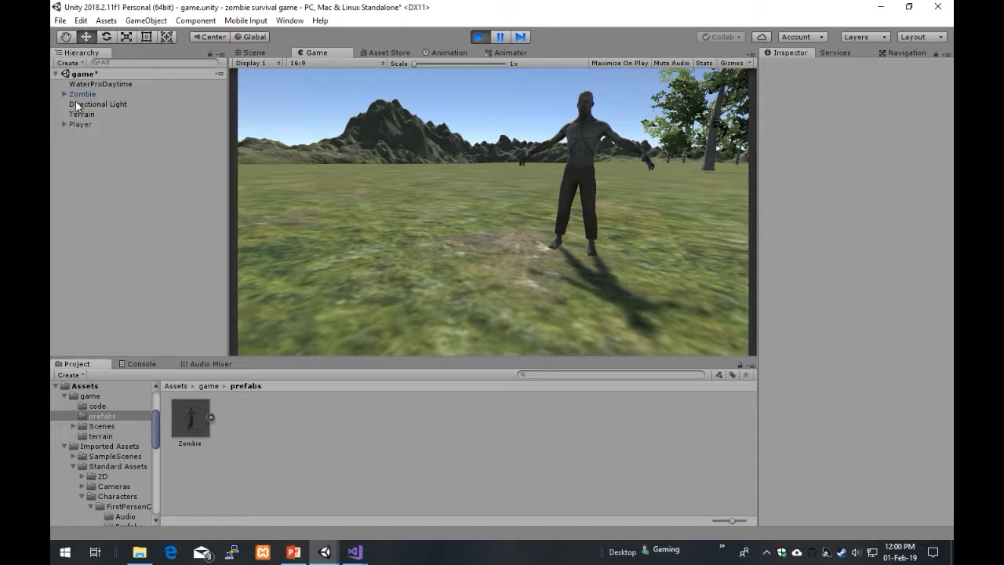
- Save the scene's Player object as a prefab in Assets/game/prefabs and apply its settings to the prefab
drag(80, 126, 356, 444)
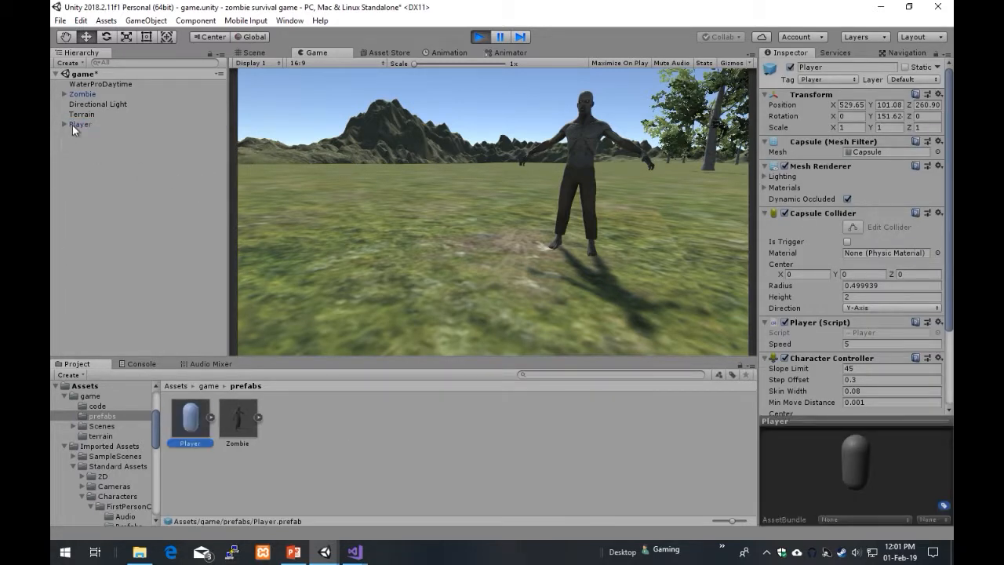
click(72, 124)
click(914, 91)
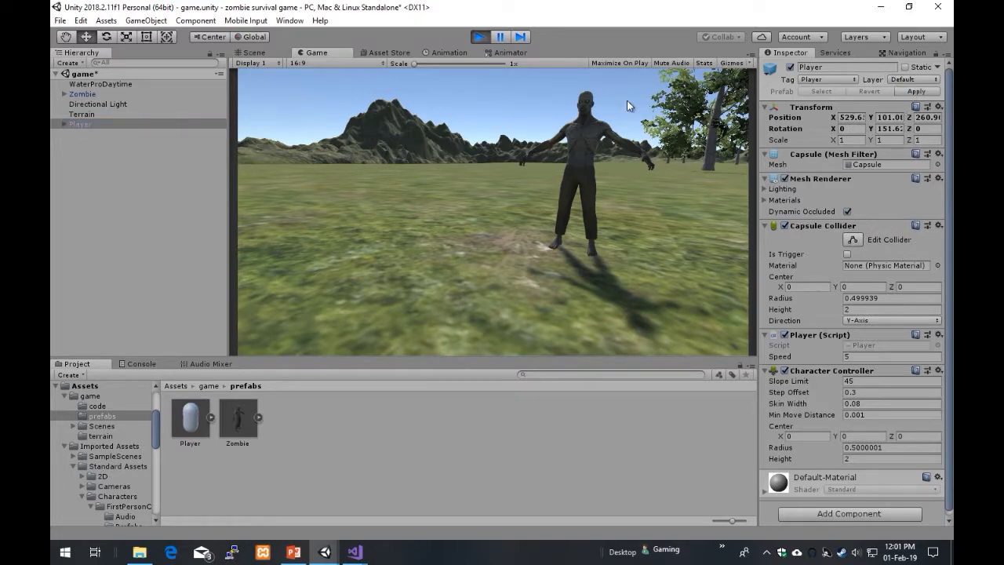
click(167, 218)
click(73, 94)
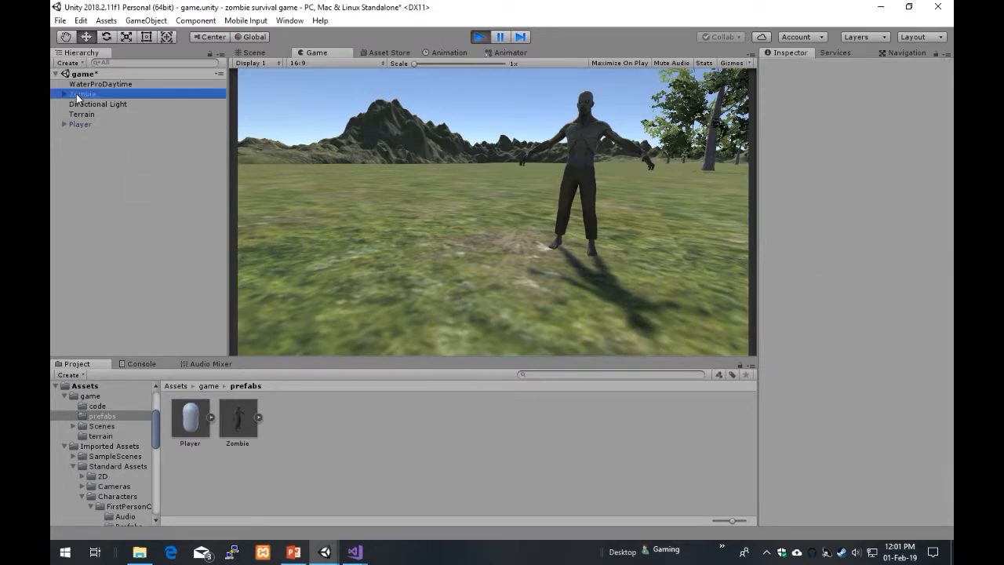
click(79, 123)
click(80, 114)
click(86, 123)
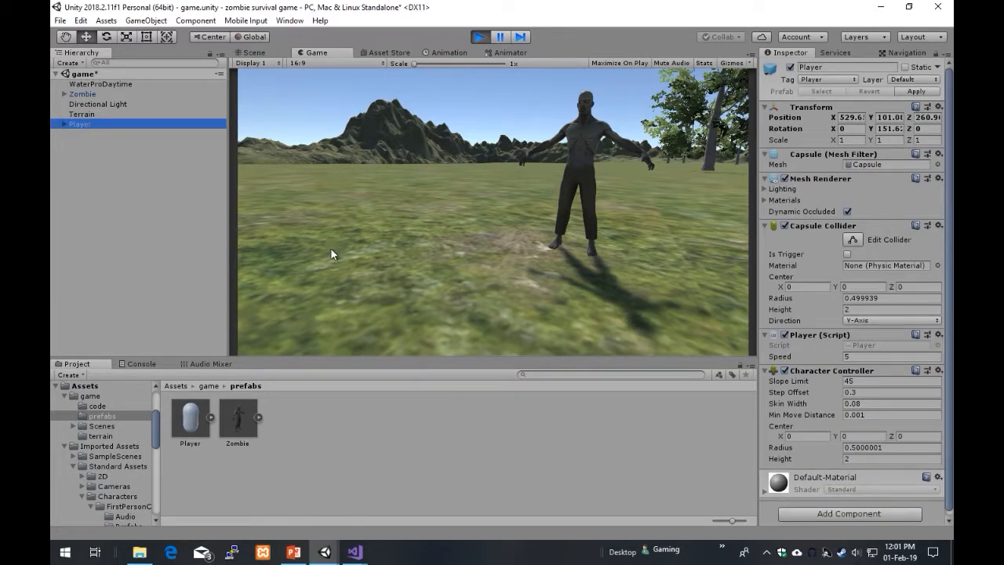
click(180, 199)
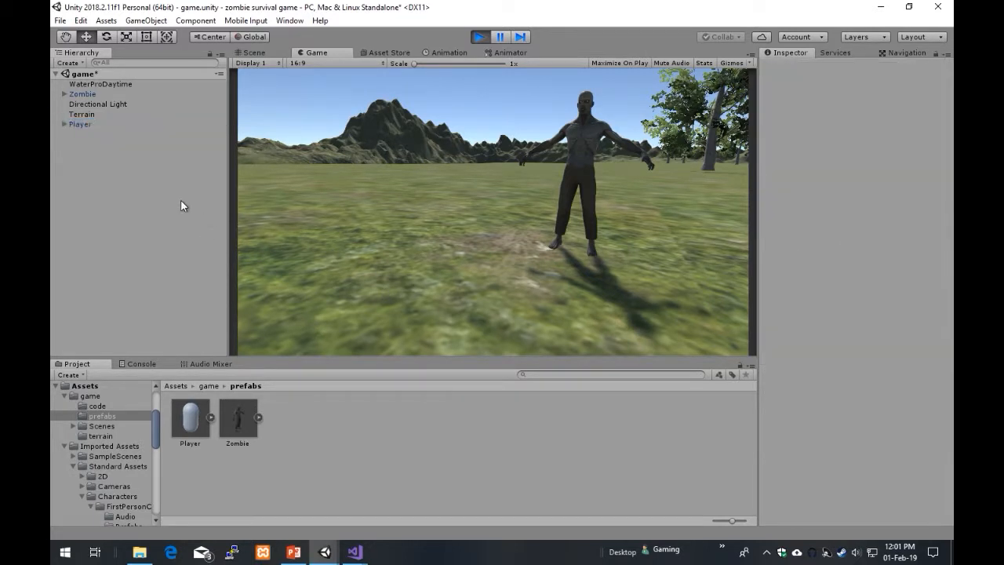
- Walk the player right up to the zombie and back away to check for collision in the running game
key(w)
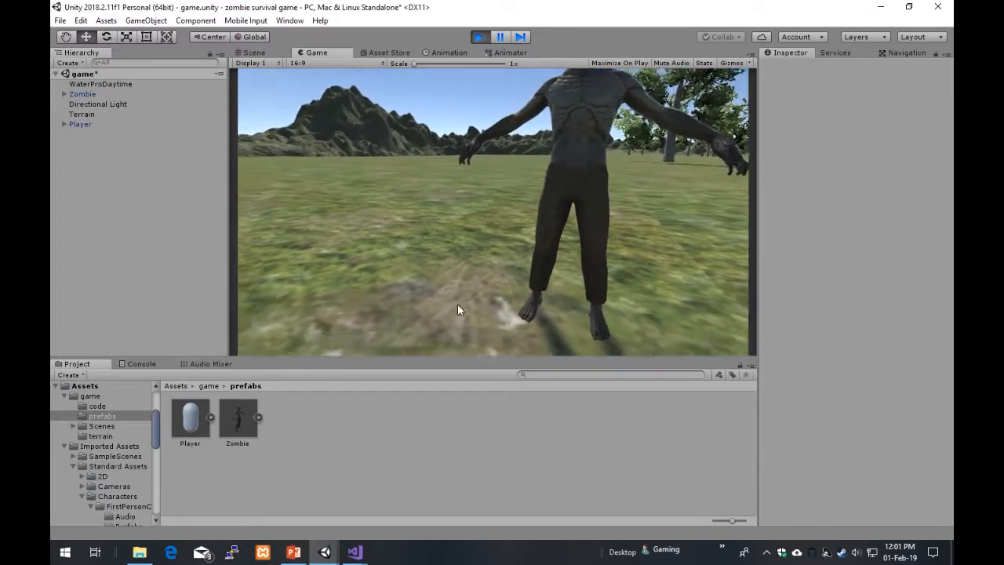
click(95, 93)
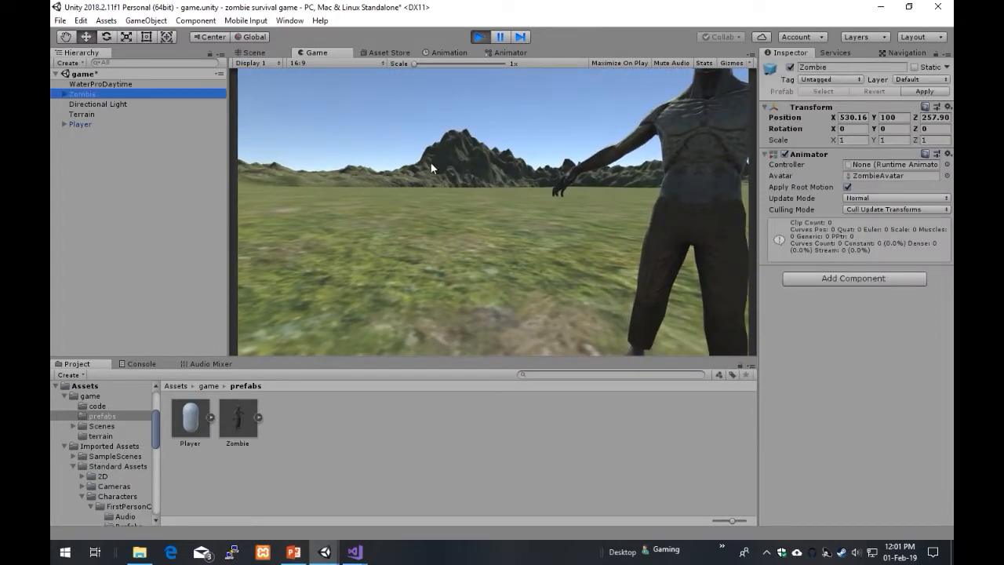
click(432, 165)
key(s)
key(d)
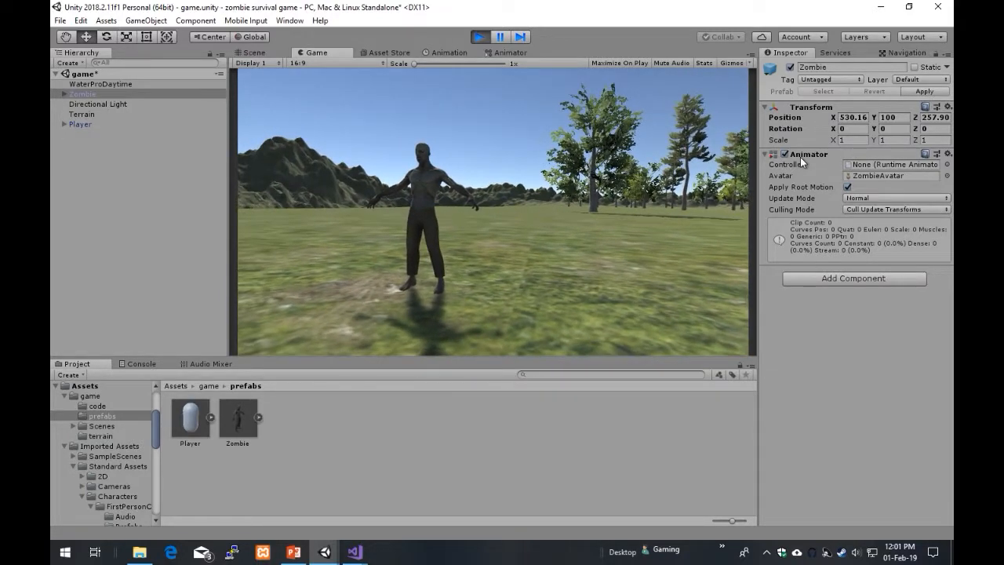
- Try adding a Capsule Collider component to the Zombie while the game is running
click(836, 278)
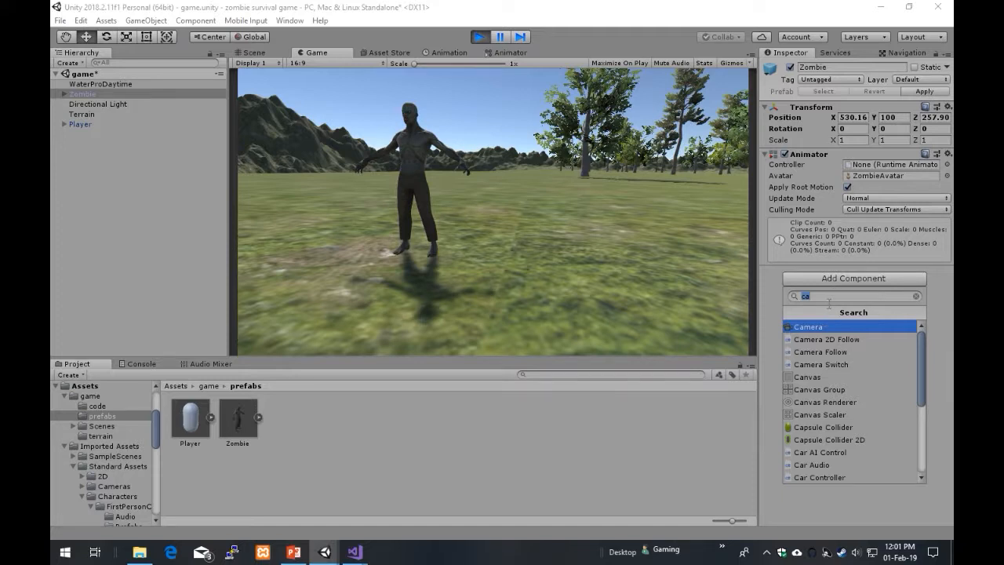
key(BackSpace)
click(845, 428)
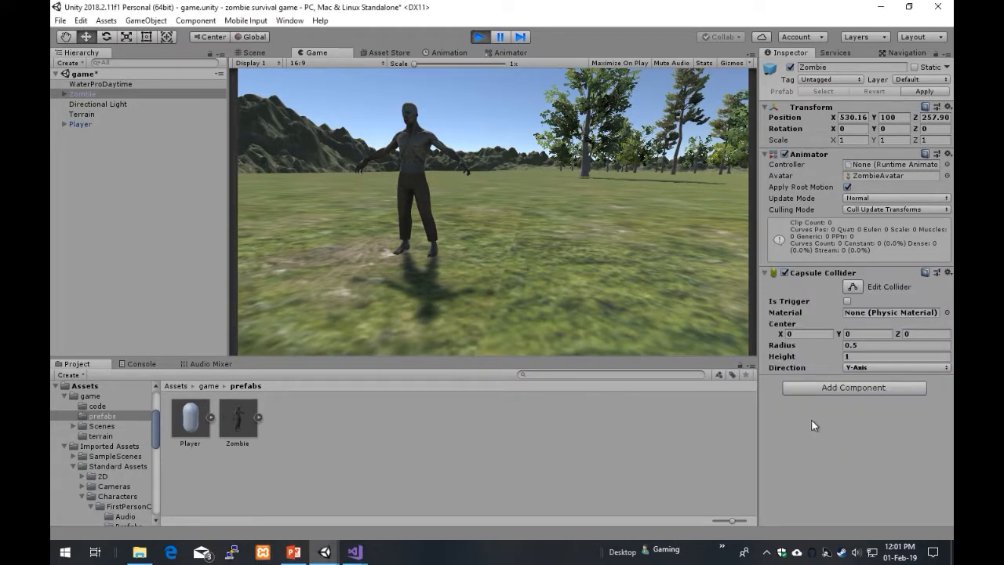
click(83, 94)
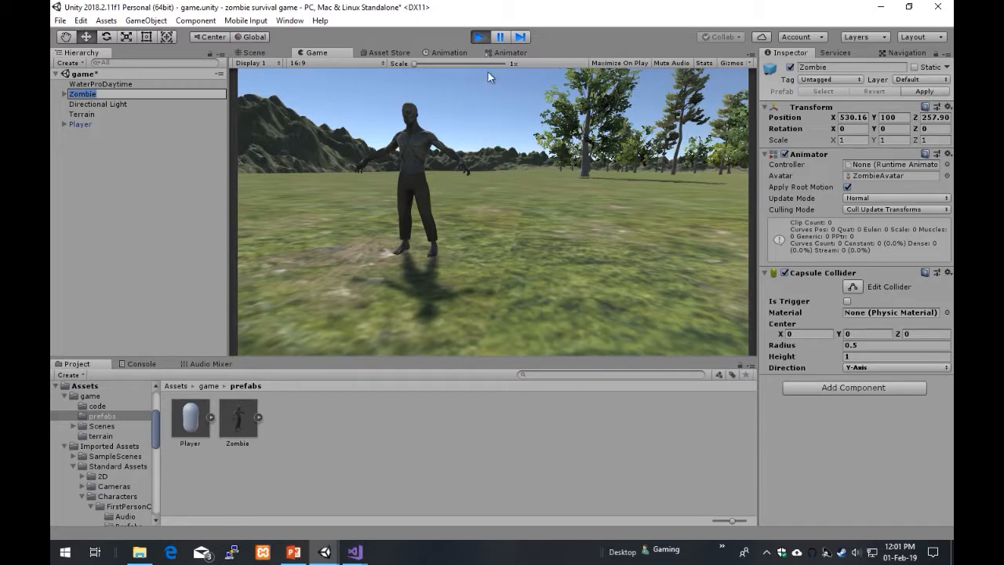
- Stop the running game and move the Zombie away from the player along the Z axis, to about Z 253.94
click(479, 36)
alt+drag(548, 218, 613, 249)
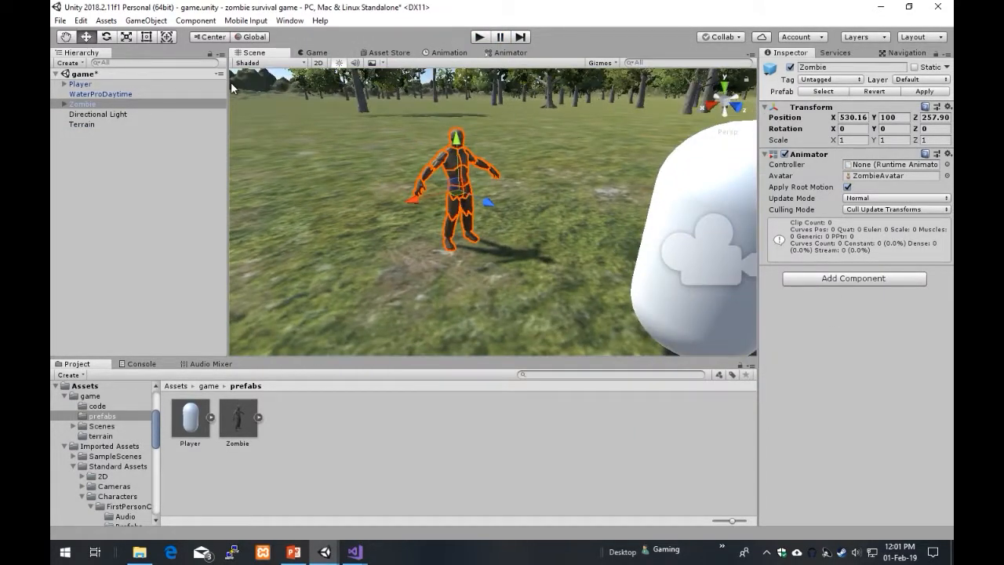
click(79, 105)
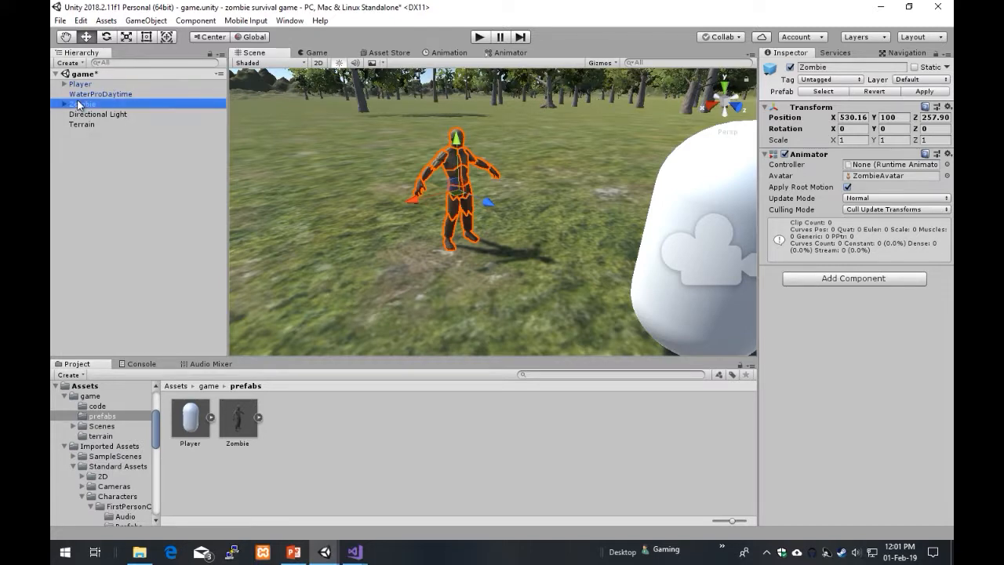
right_drag(547, 227, 497, 222)
key(w)
key(d)
key(s)
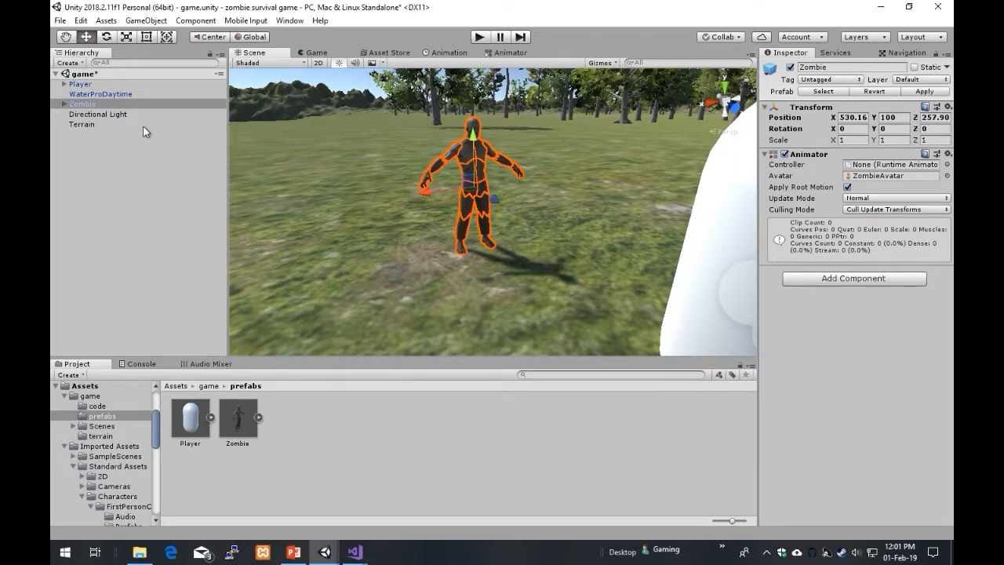
click(312, 53)
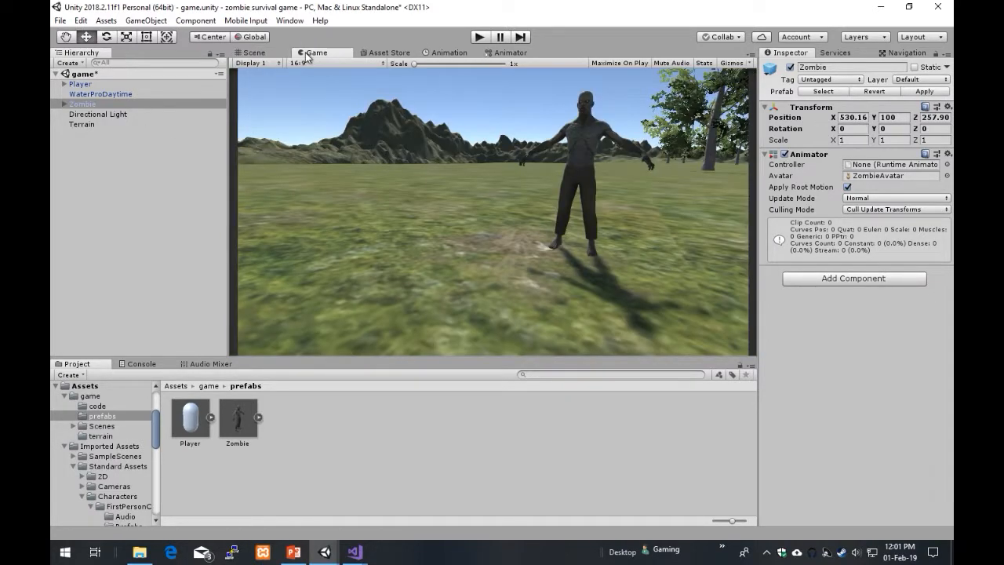
click(266, 53)
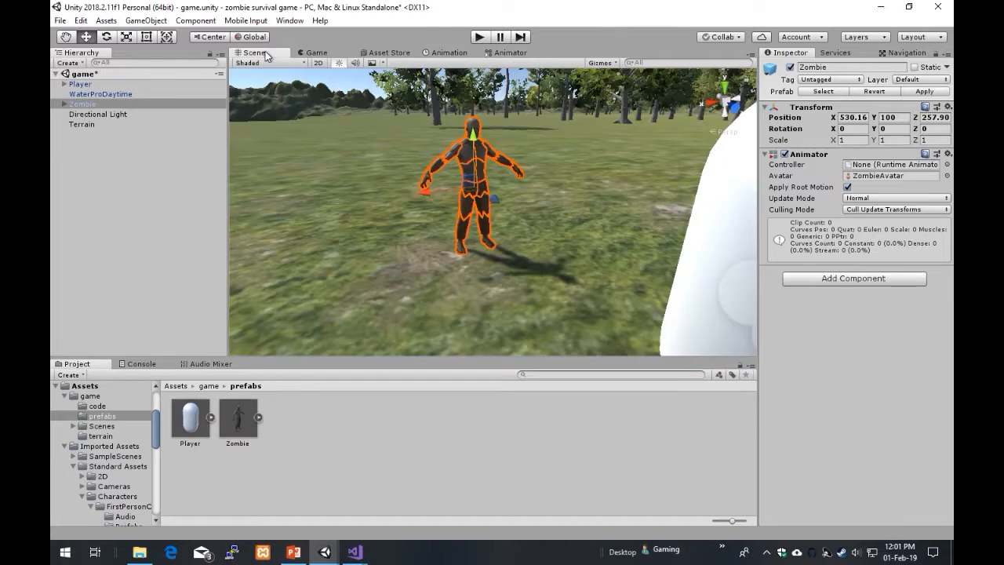
alt+drag(610, 258, 737, 266)
drag(466, 216, 490, 204)
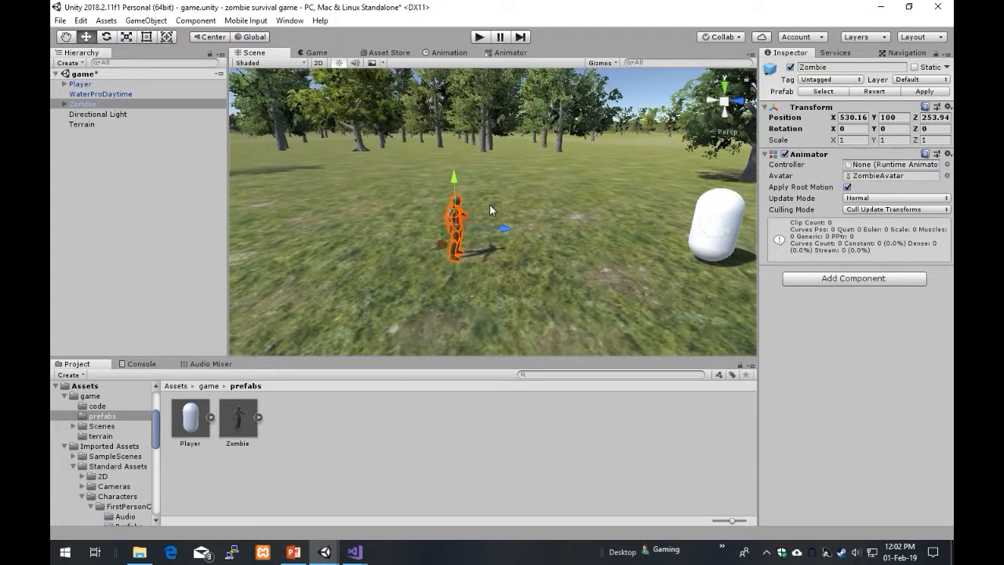
- Add a Capsule Collider component to the Zombie in edit mode
click(843, 279)
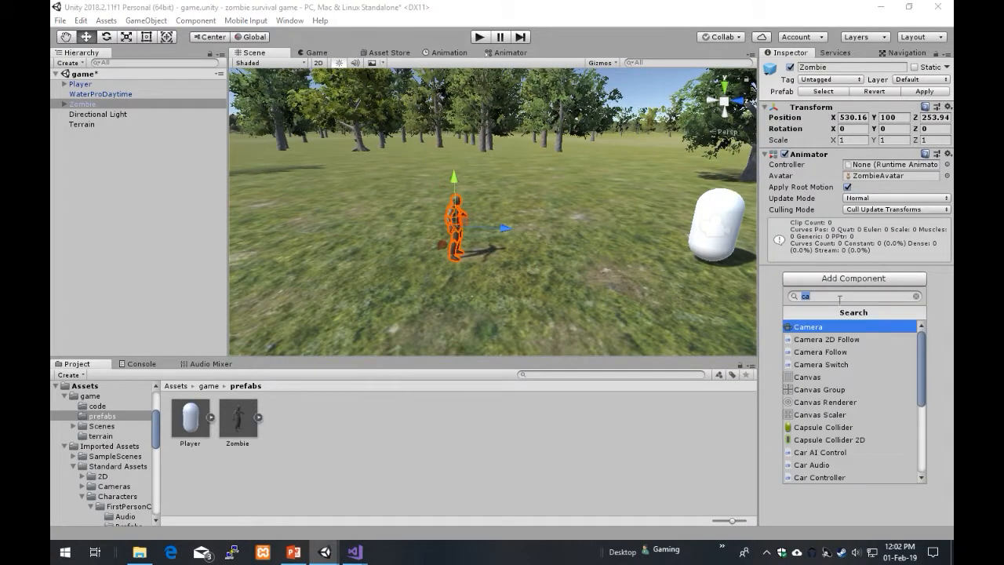
click(824, 426)
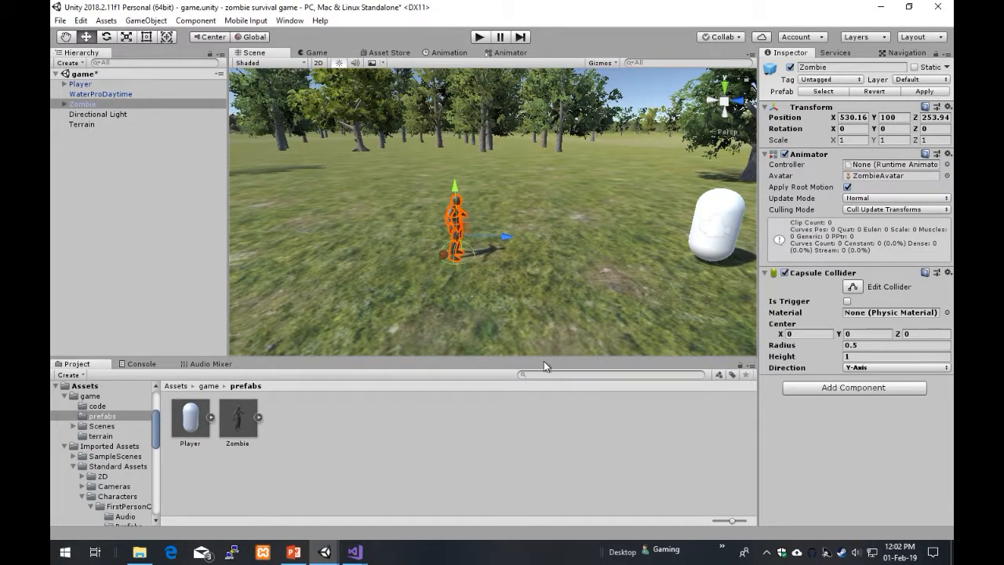
scroll(455, 295, up, 3)
right_drag(455, 295, 447, 249)
key(w)
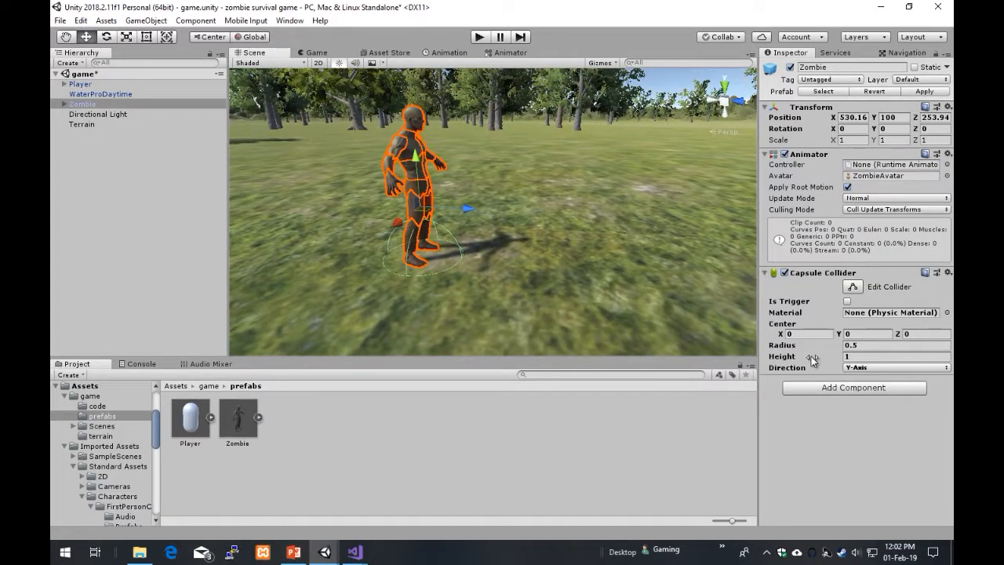
- Set the Zombie's Capsule Collider center Y to 1 and its height to 2
click(861, 333)
text(.3)
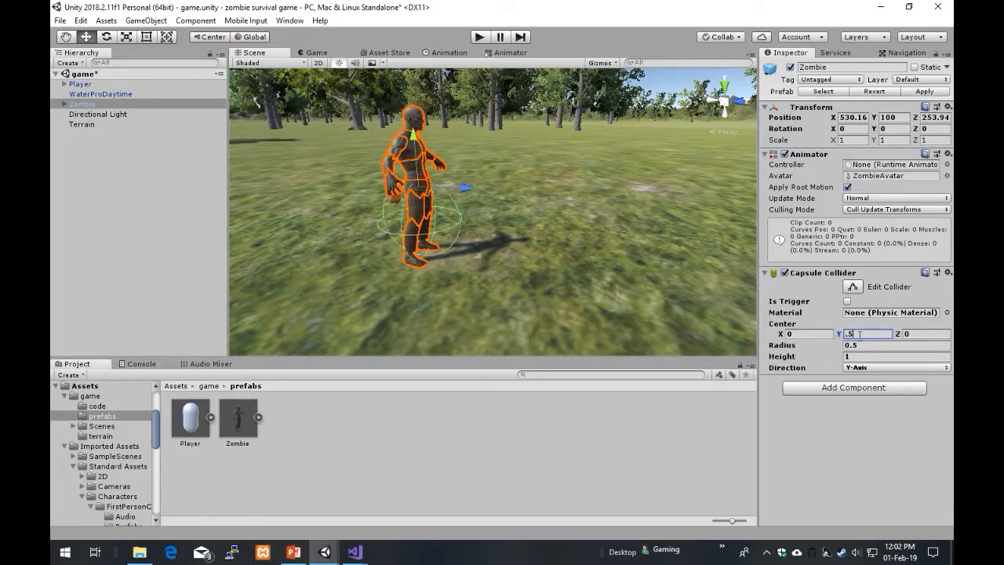
key(BackSpace)
key(BackSpace)
text(1)
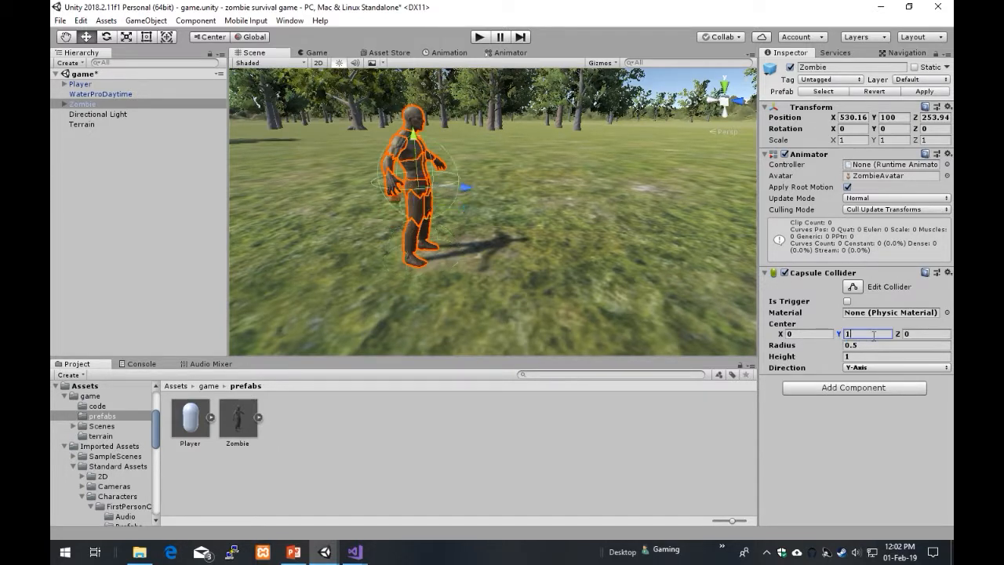
click(875, 353)
text(2)
- Make the Zombie's Capsule Collider a trigger
right_drag(571, 292, 486, 218)
click(469, 221)
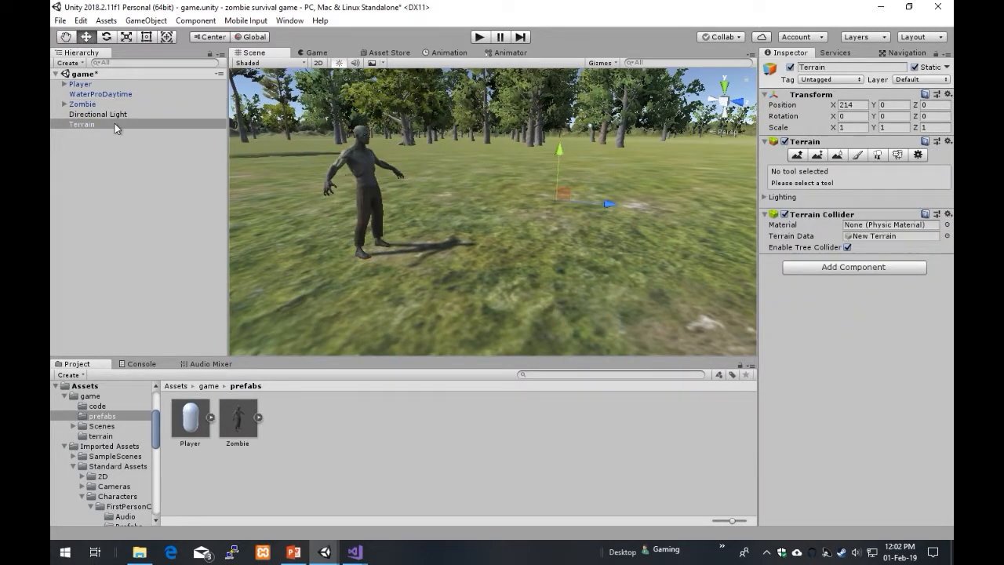
click(87, 104)
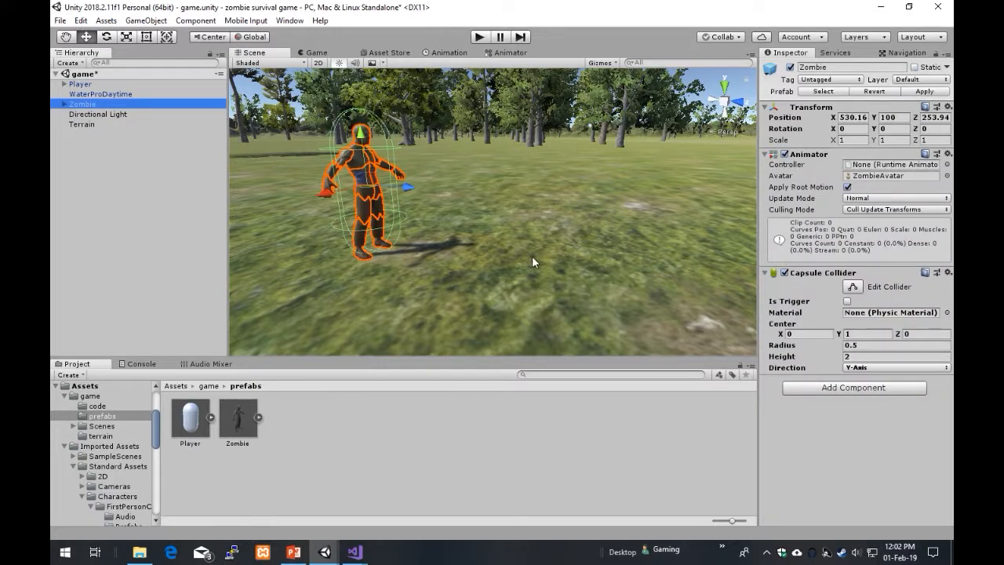
click(847, 301)
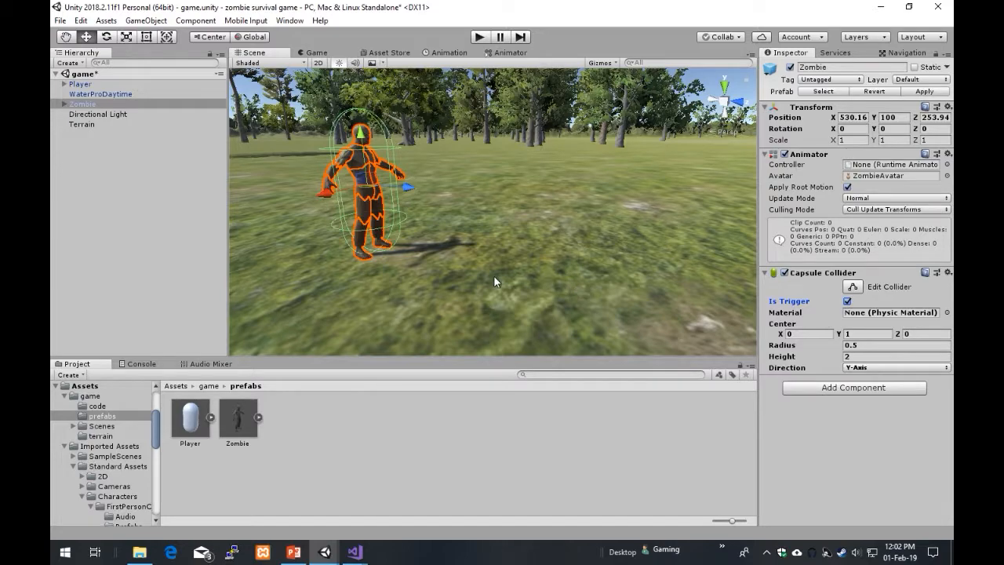
- Examine from several angles how the trigger capsule surrounds the zombie's body in relation to the player
key(s)
right_drag(464, 242, 535, 222)
key(w)
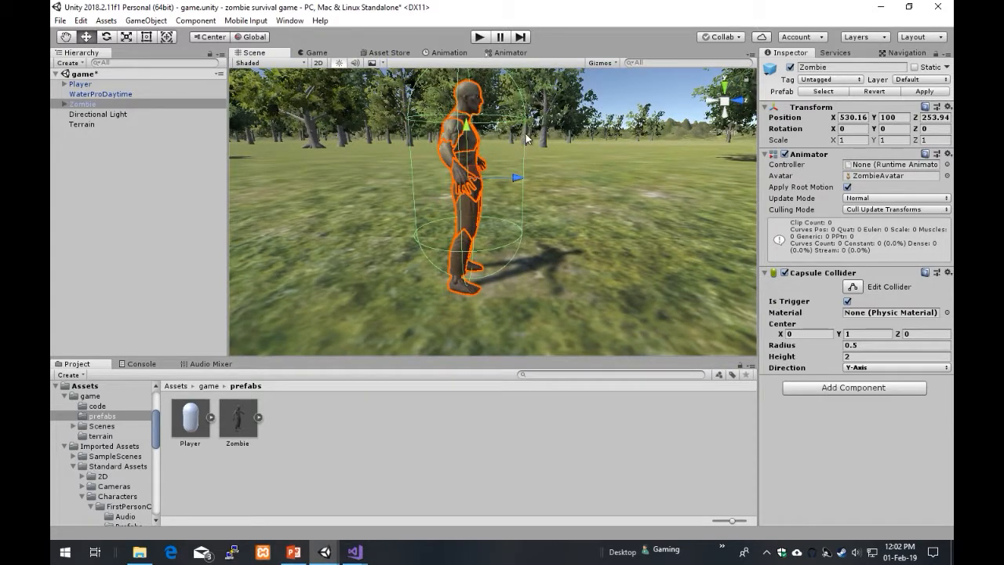
right_drag(476, 222, 499, 148)
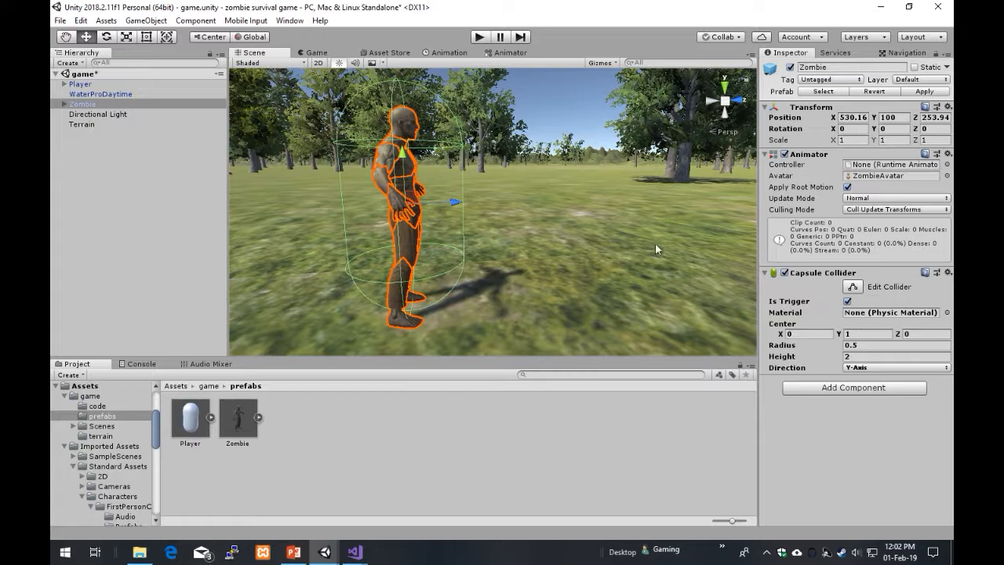
right_drag(510, 238, 331, 233)
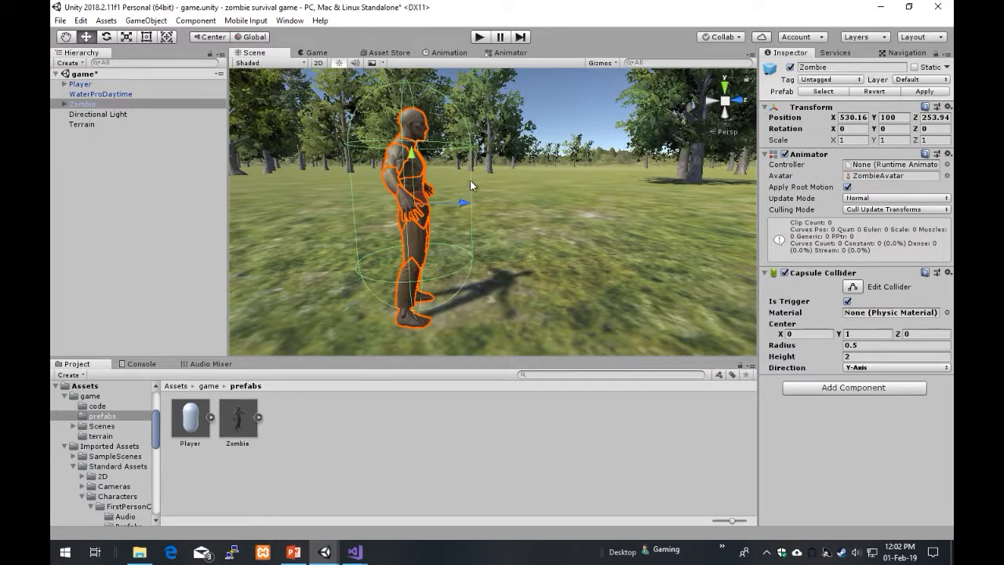
mouse_move(516, 192)
right_down()
mouse_move(565, 188)
mouse_move(520, 179)
right_up()
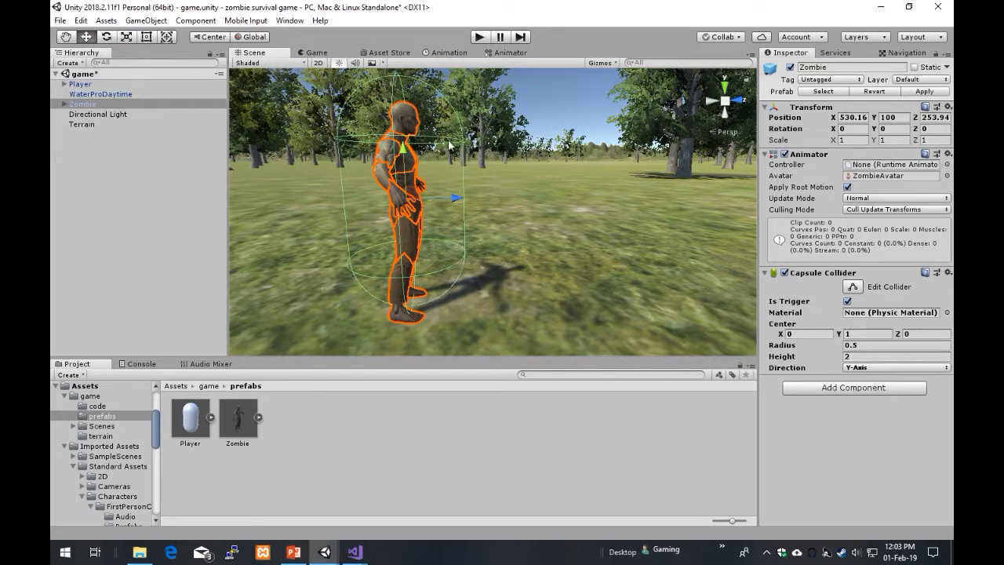
right_drag(469, 167, 565, 177)
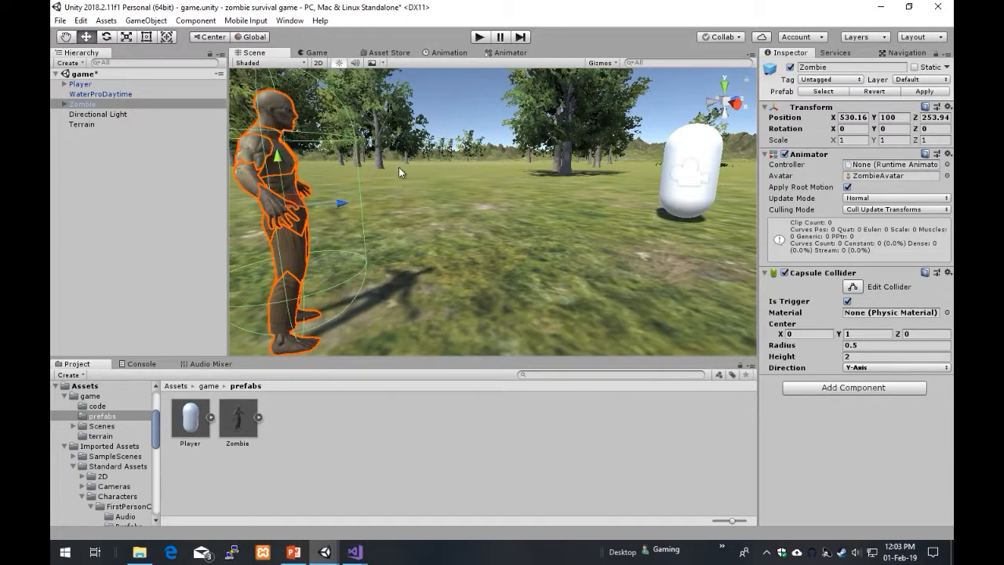
- Compare the zombie's size and collider with the player capsule from different viewpoints in the scene
mouse_move(422, 170)
right_down()
mouse_move(405, 176)
mouse_move(422, 188)
right_up()
right_drag(367, 161, 424, 197)
key(d)
right_drag(510, 169, 463, 178)
key(a)
right_drag(618, 187, 644, 200)
key(a)
right_drag(558, 226, 631, 228)
right_drag(428, 182, 365, 188)
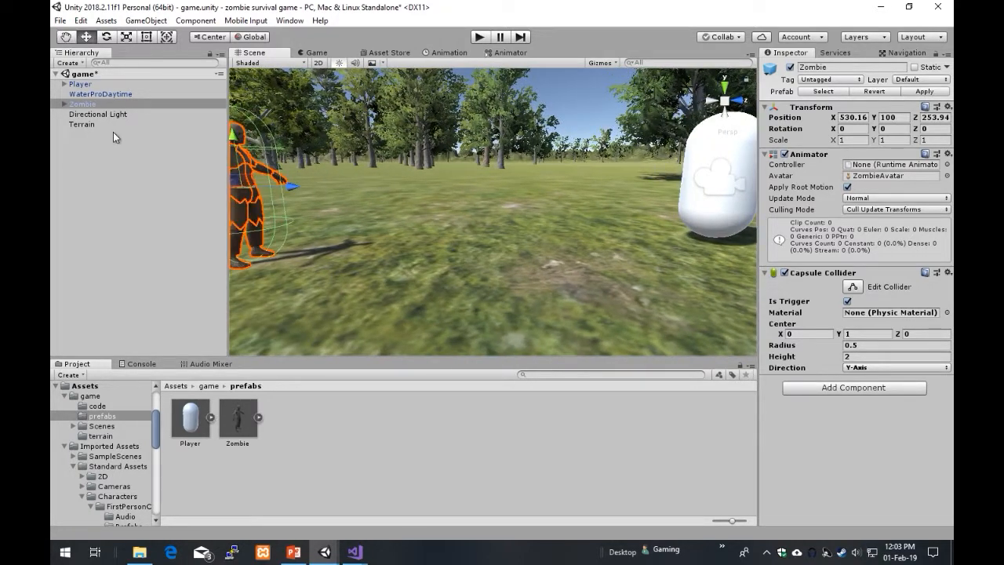
- Reposition the Camera under the Player's pivotpoint near the capsule's top, at about X -0.006, Y 0.678, Z -0.183
click(83, 84)
right_click(582, 247)
right_drag(600, 246, 661, 243)
key(w)
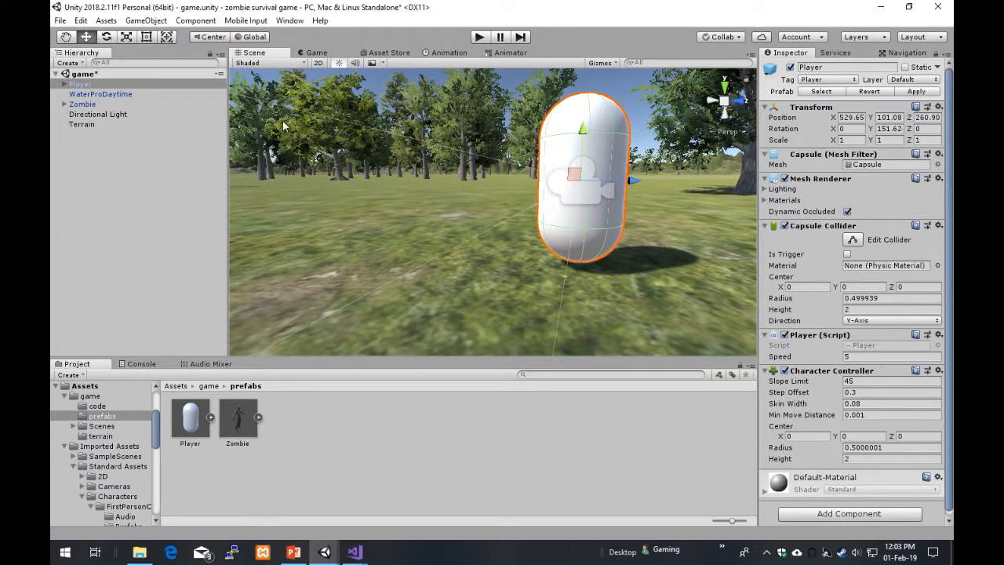
click(64, 83)
click(74, 94)
click(111, 105)
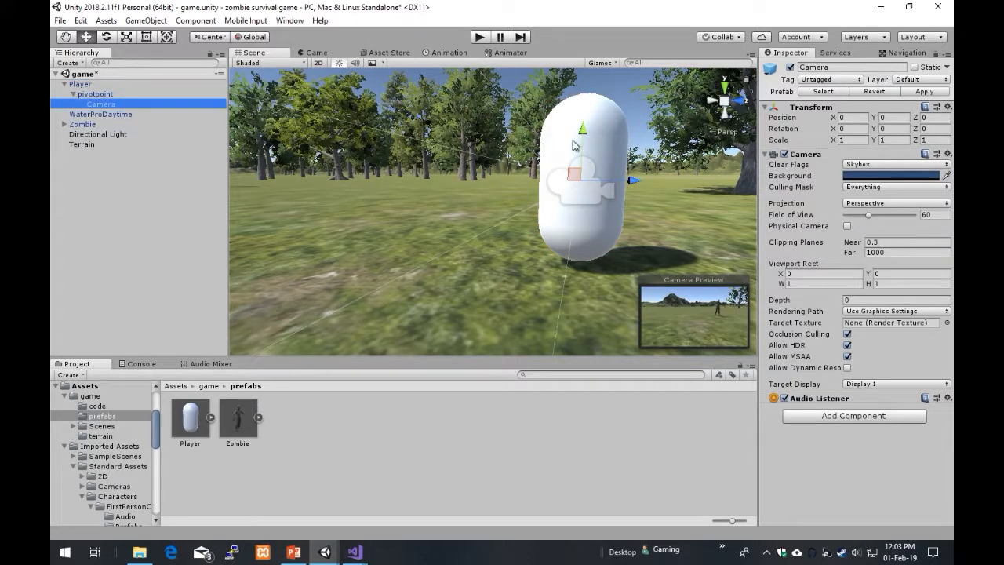
drag(580, 124, 566, 82)
drag(633, 131, 617, 130)
drag(580, 82, 579, 73)
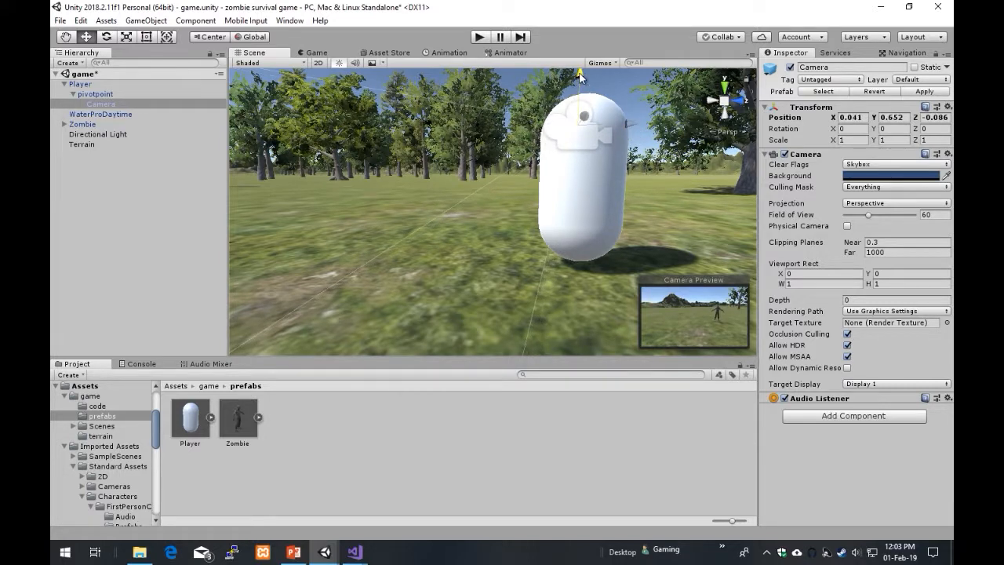
mouse_move(633, 123)
mouse_down()
mouse_move(654, 113)
mouse_move(643, 113)
mouse_up()
drag(588, 80, 587, 76)
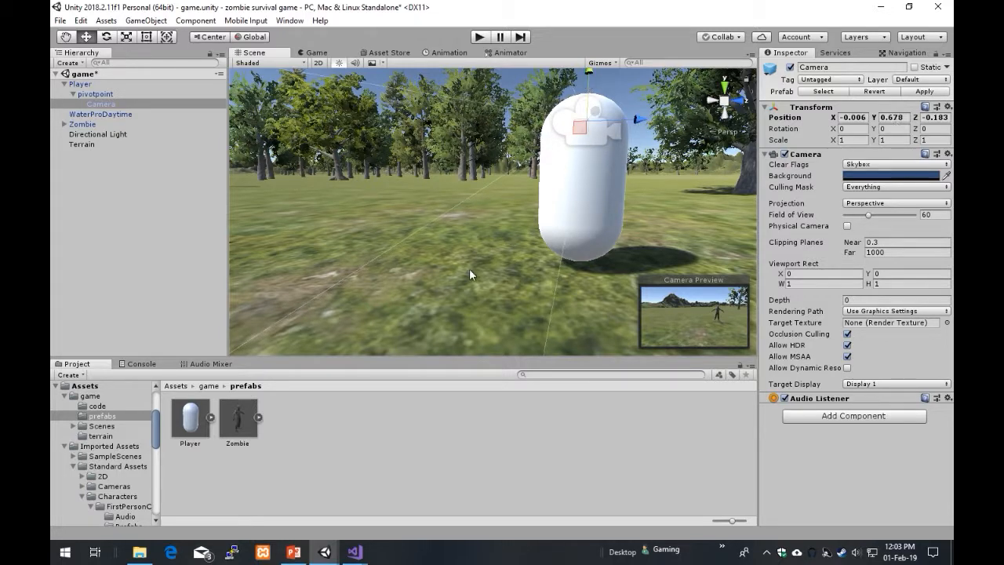
- Play-test the game by walking the player up to the zombie and back, and stop the test
click(353, 192)
click(480, 37)
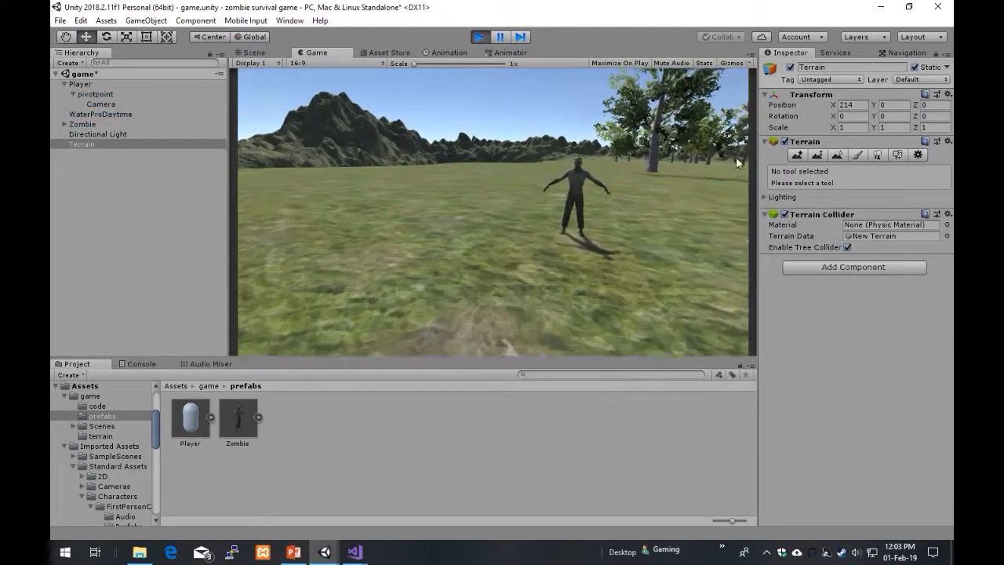
key(w)
key(s)
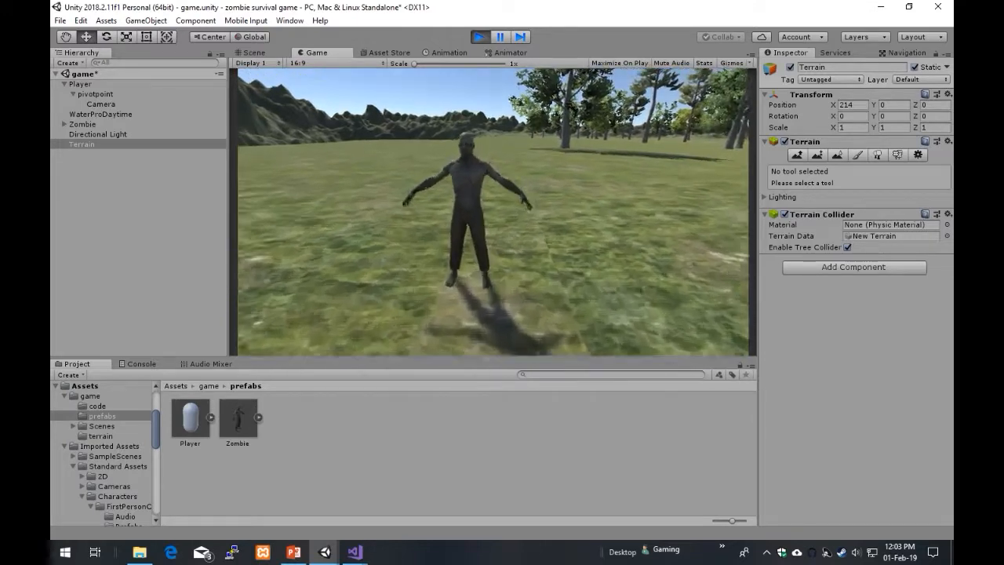
key(s)
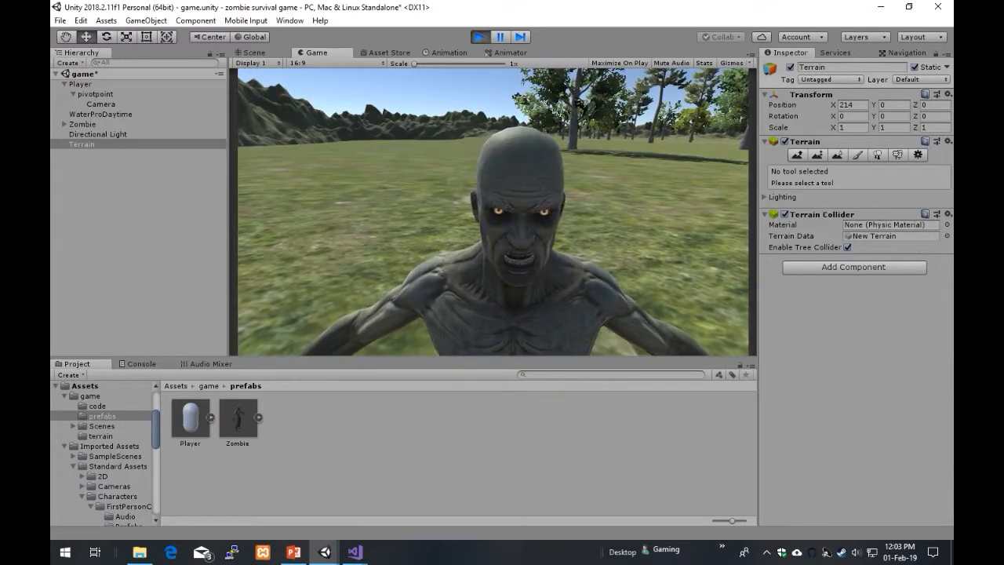
key(w)
key(s)
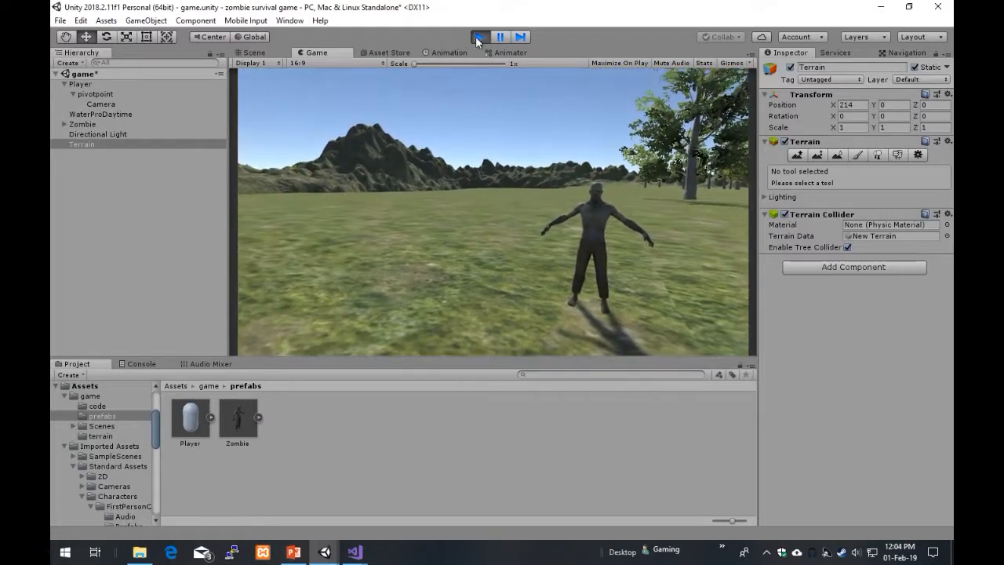
click(477, 37)
- Apply the scene Zombie's changes to its prefab and check the prefab asset's components
click(96, 125)
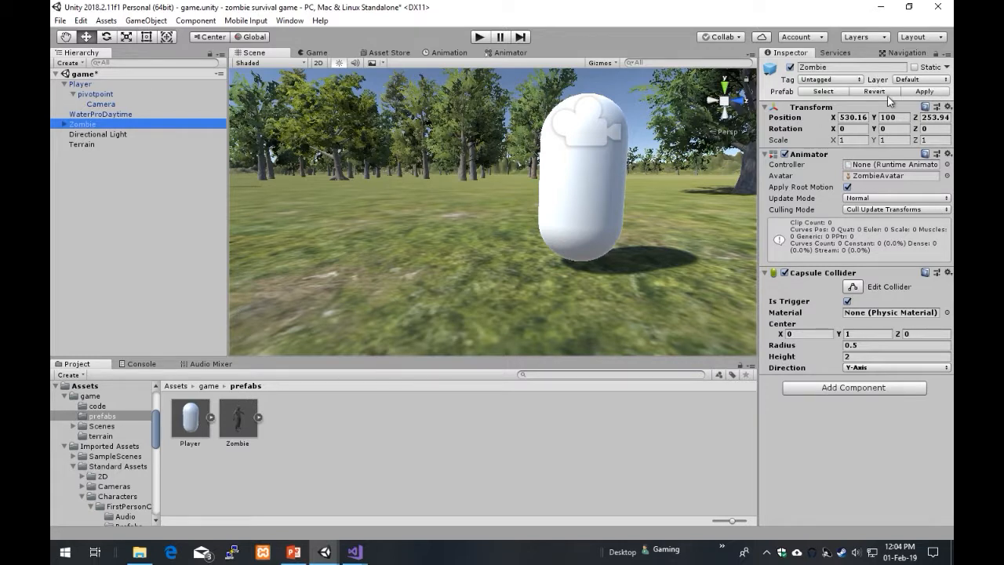
click(924, 91)
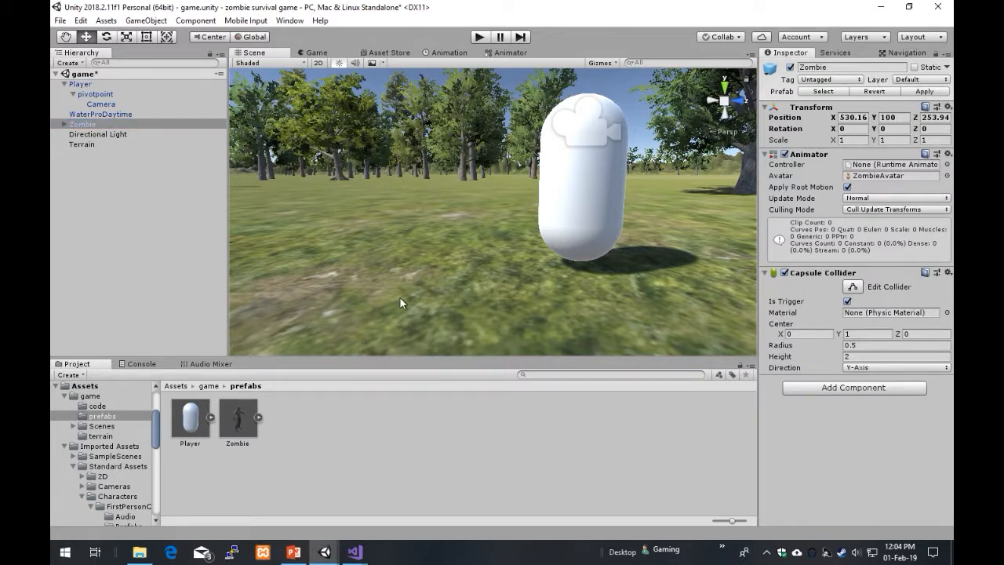
click(248, 416)
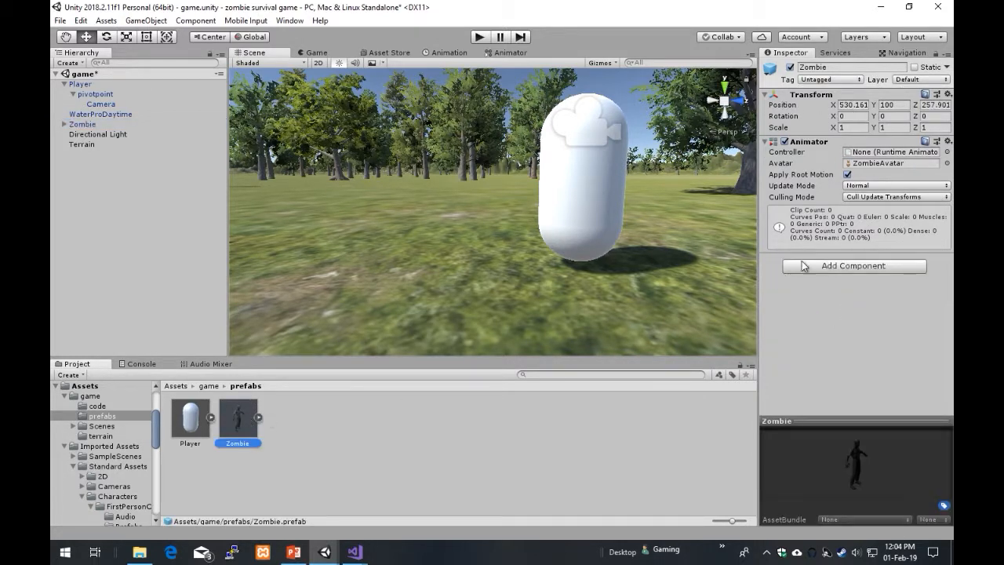
click(97, 134)
click(95, 115)
click(97, 134)
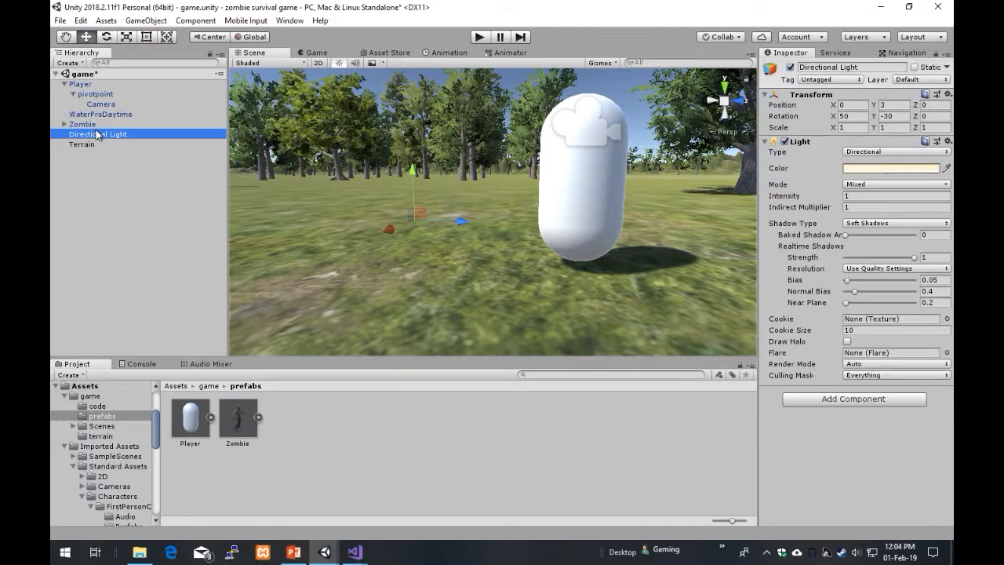
- Apply the Zombie instance's changes to the prefab again and compare the instance with the stored prefab
click(93, 124)
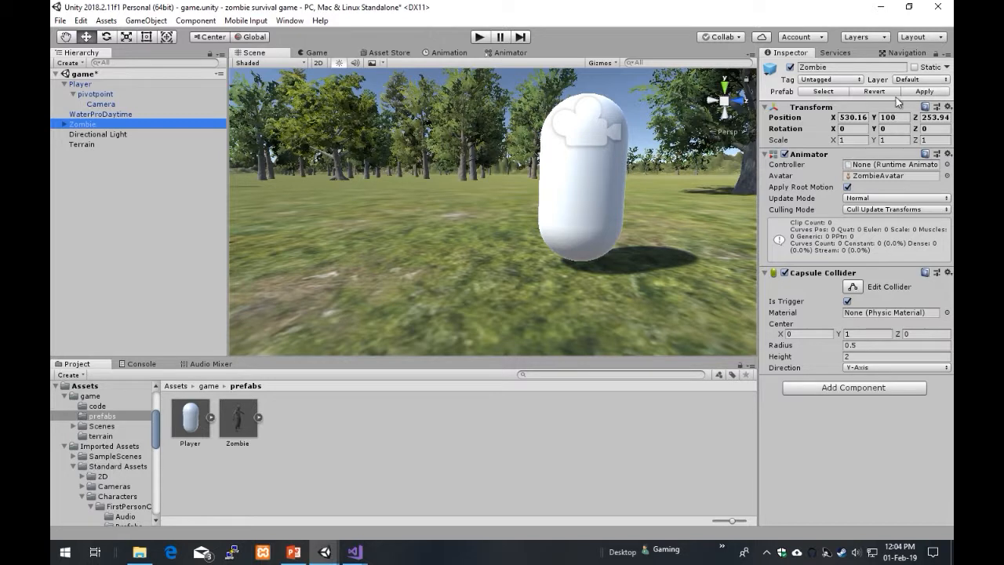
click(925, 92)
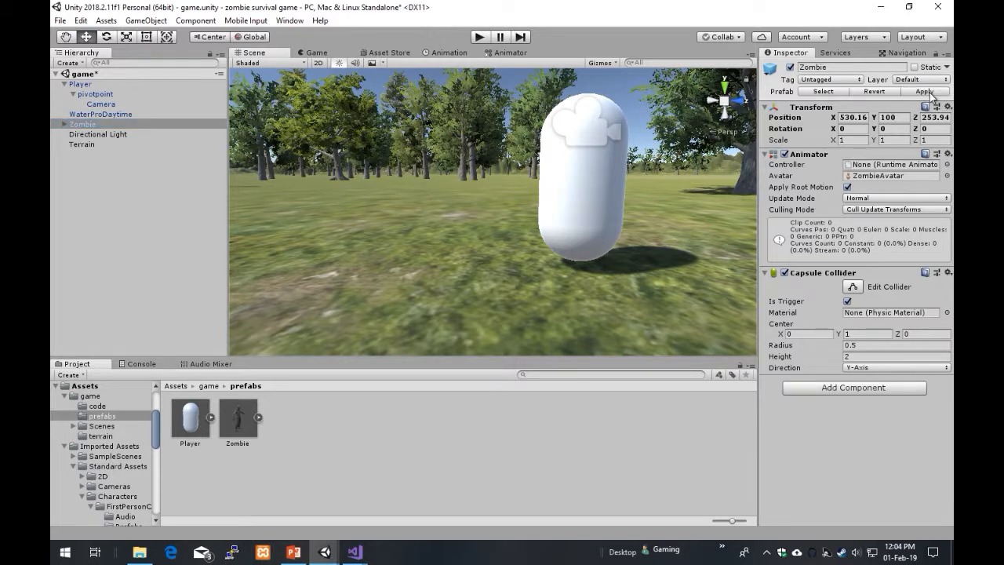
click(236, 418)
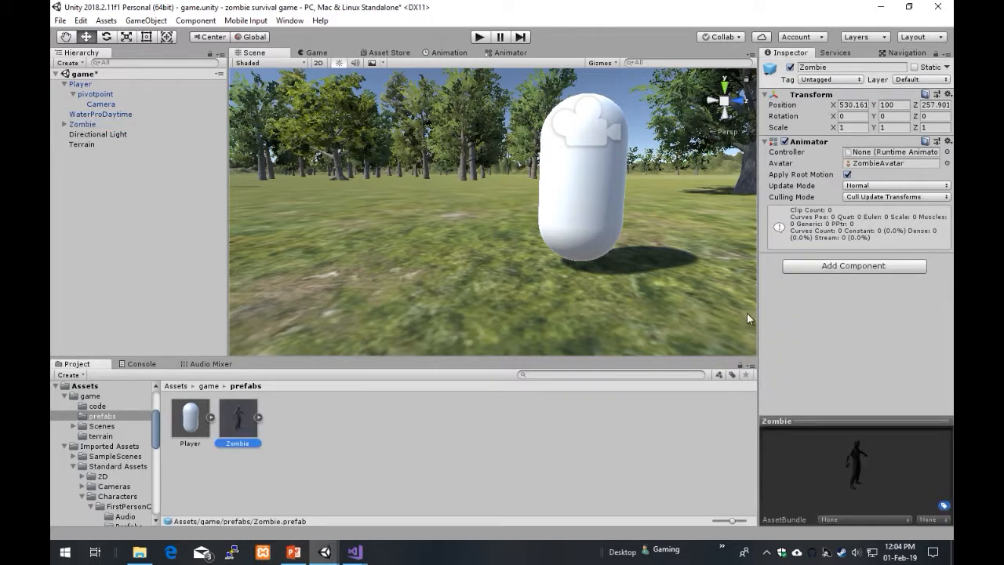
click(82, 124)
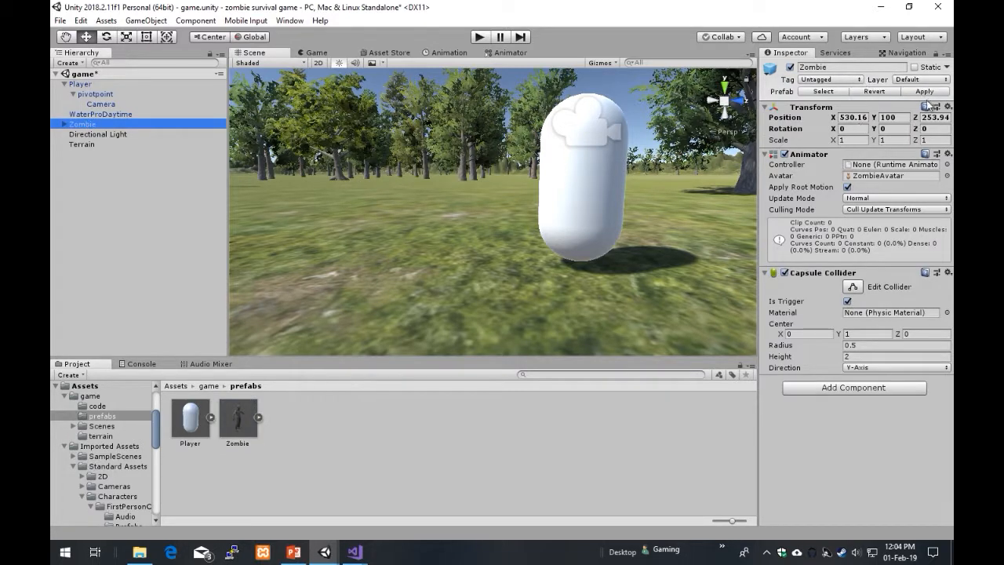
click(924, 91)
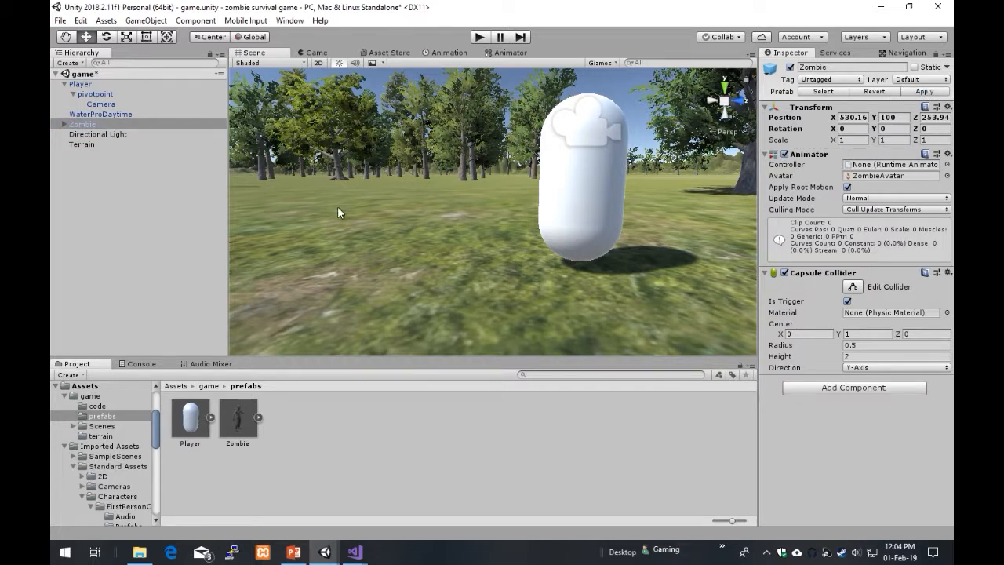
click(84, 125)
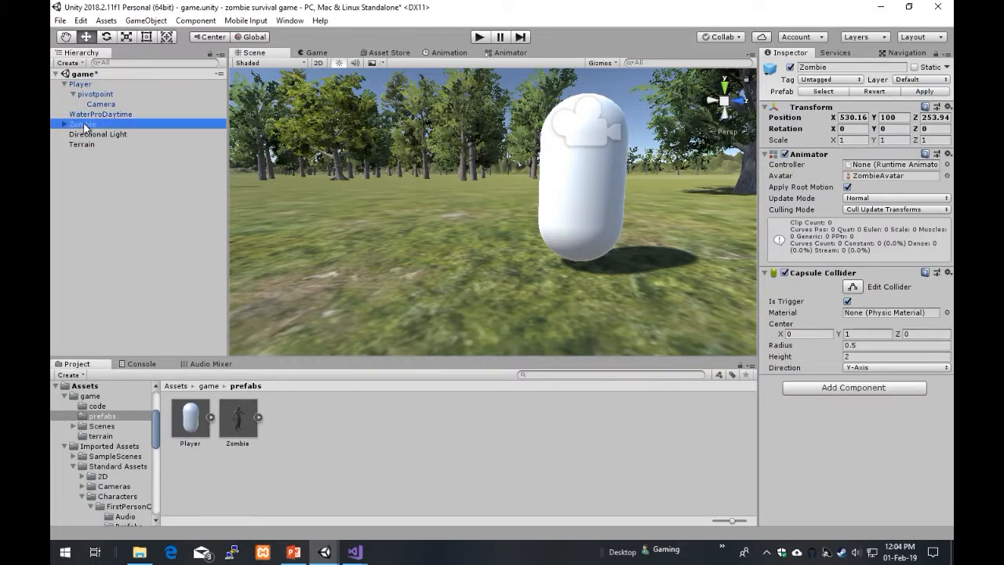
click(231, 418)
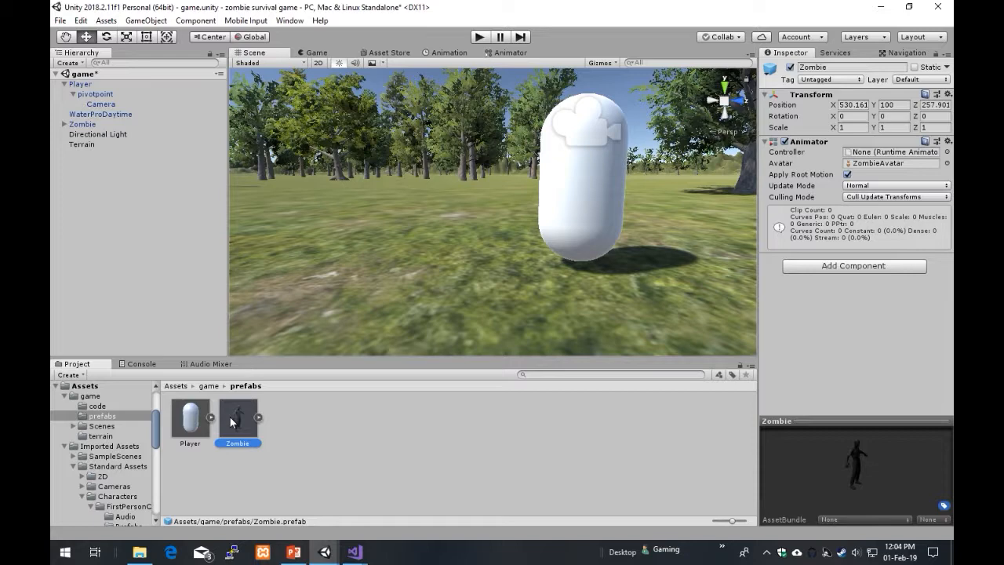
- Inspect the Player prefab and apply the scene Player's changes, including the moved camera, to it
click(182, 419)
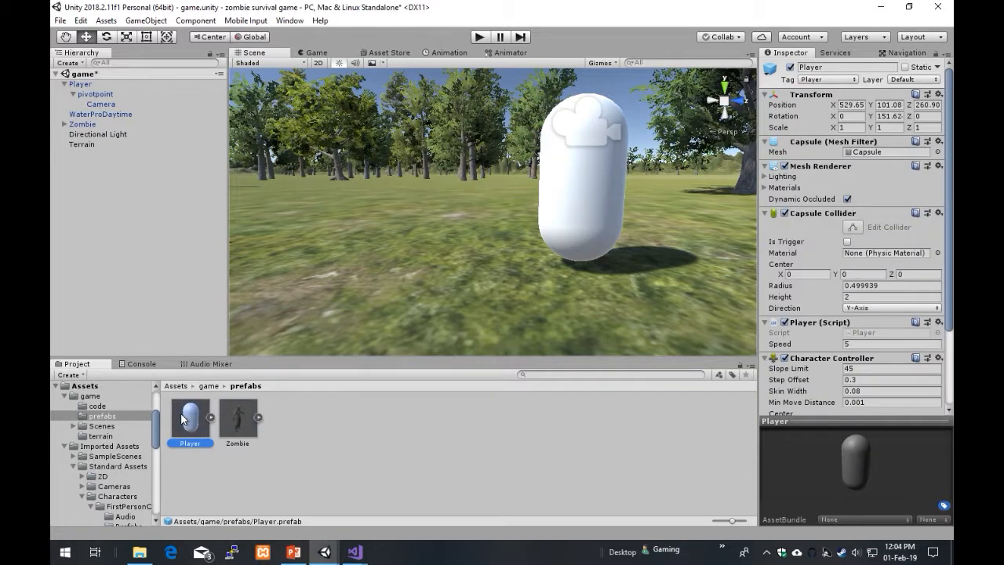
click(78, 84)
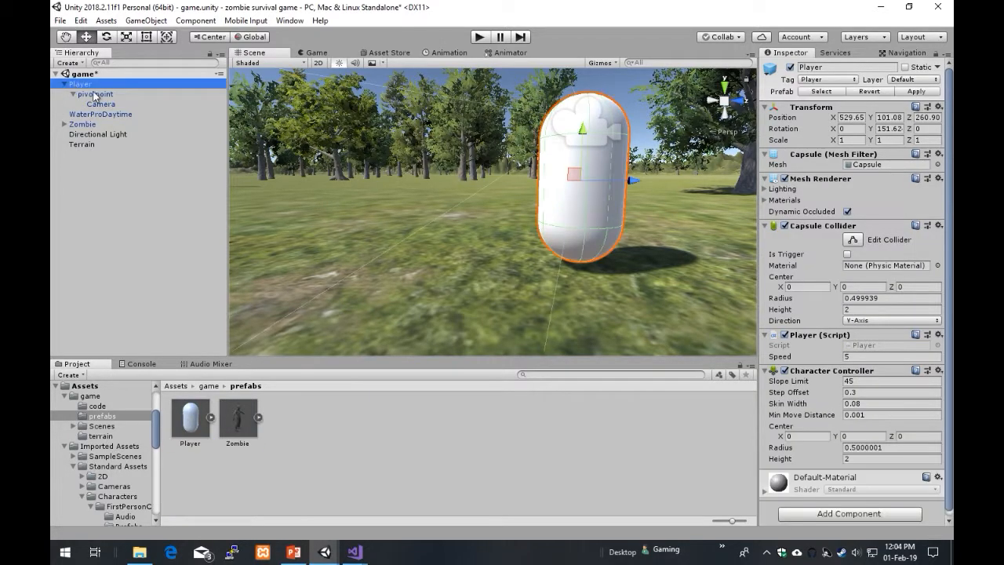
click(915, 91)
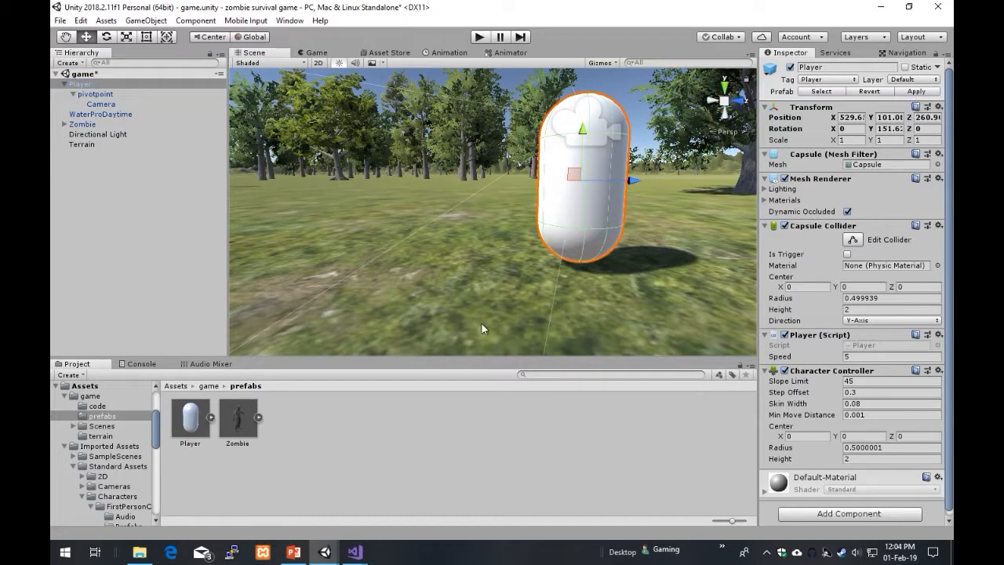
- Frame the Zombie in the scene and move it slightly along the Z axis to about 253.68
click(83, 124)
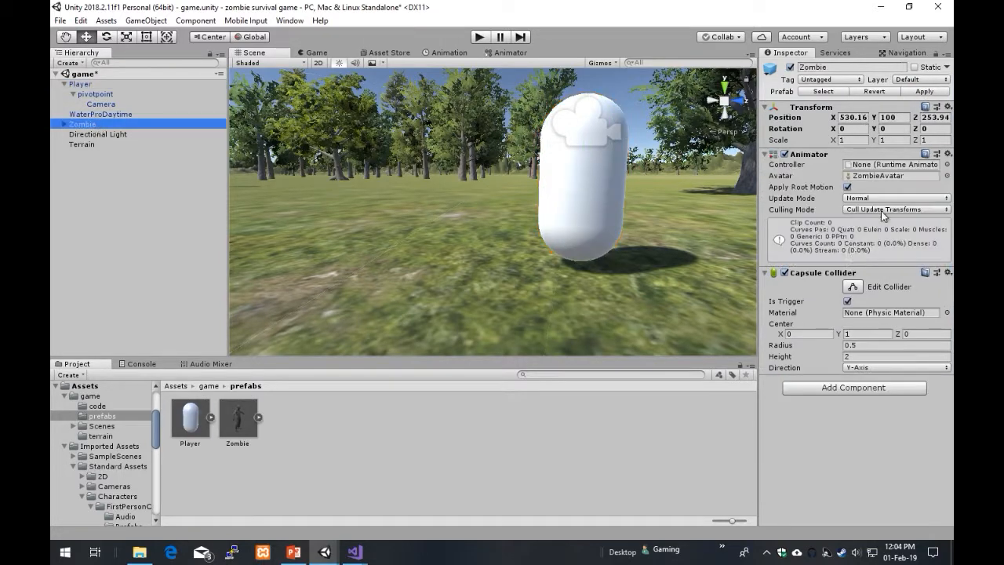
key(f)
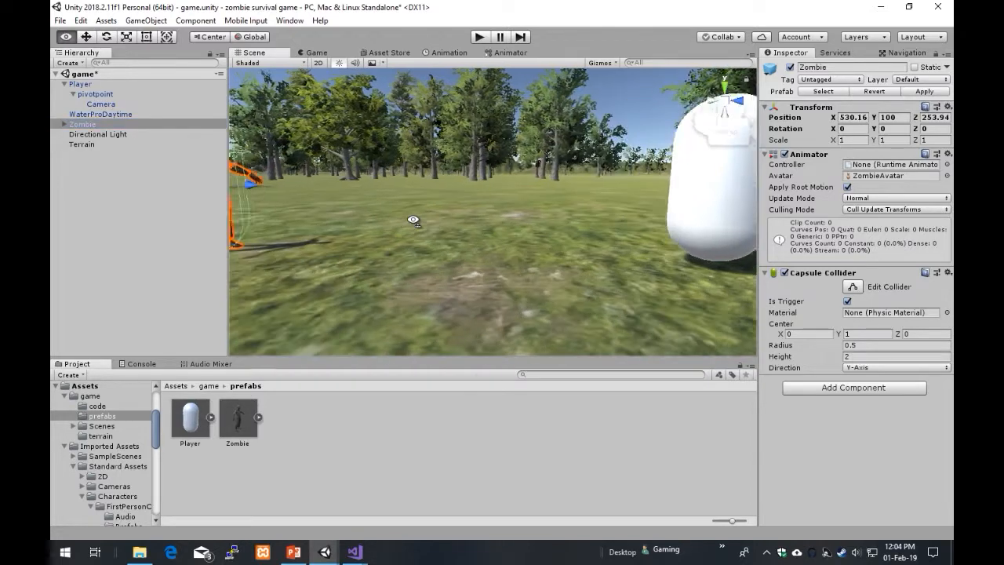
drag(471, 185, 488, 204)
drag(390, 197, 461, 210)
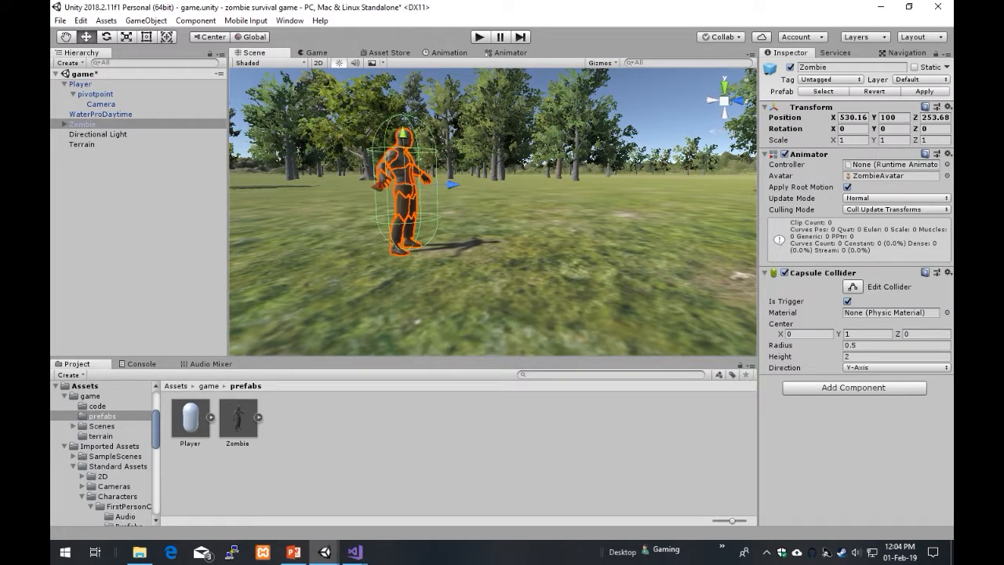
- Apply the moved Zombie's changes to its prefab and check the prefab's components and body parts
click(234, 423)
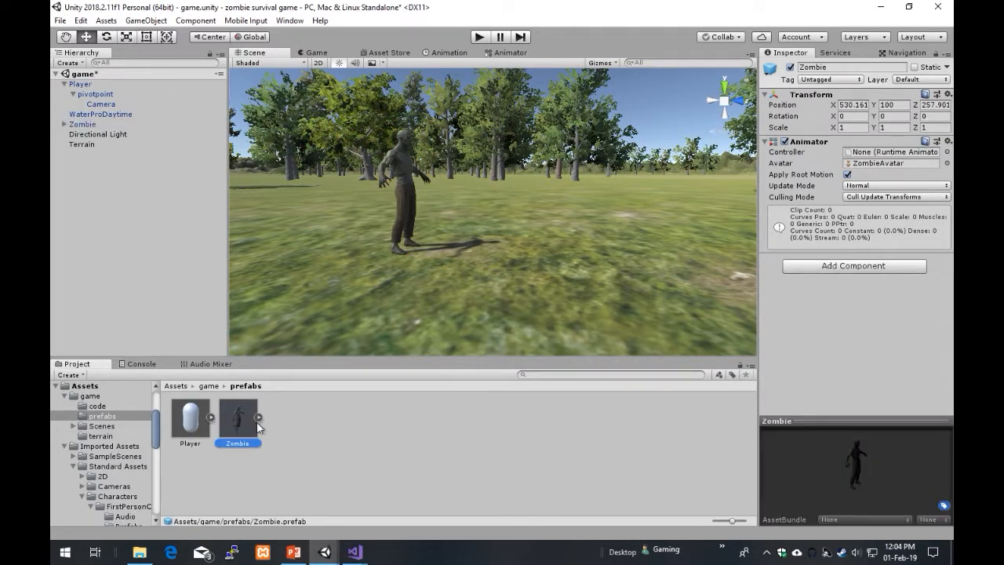
click(94, 124)
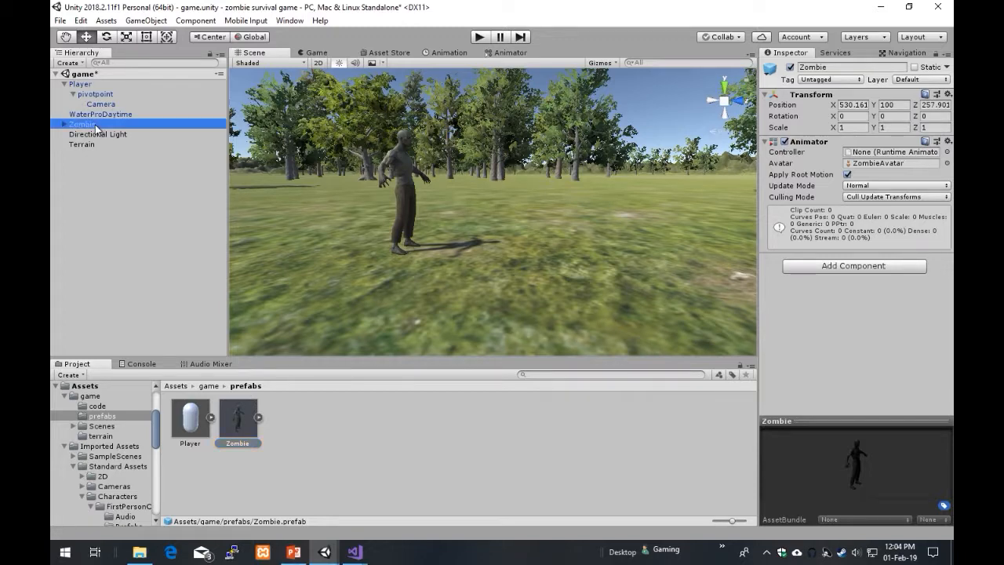
click(923, 91)
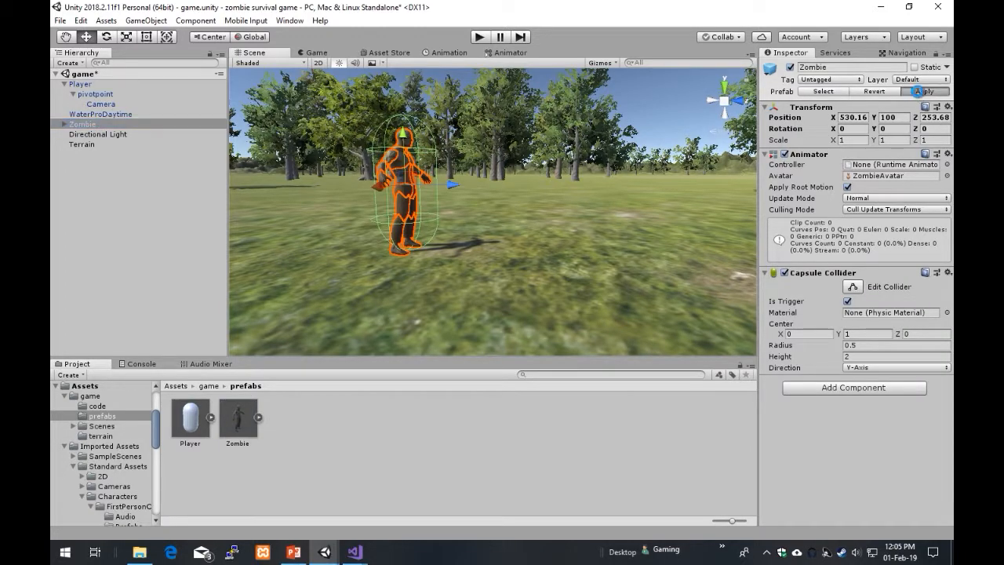
click(238, 422)
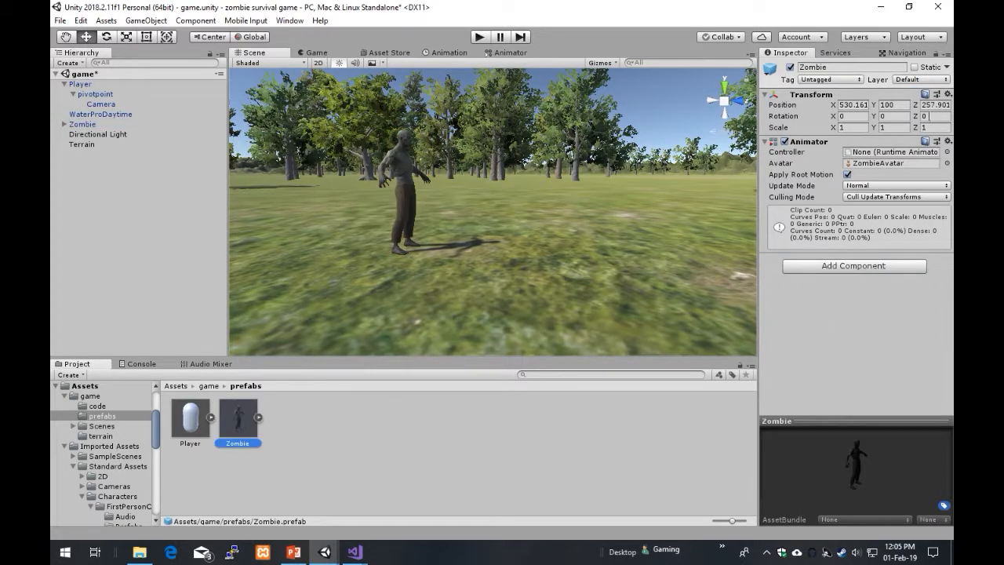
click(349, 450)
click(258, 420)
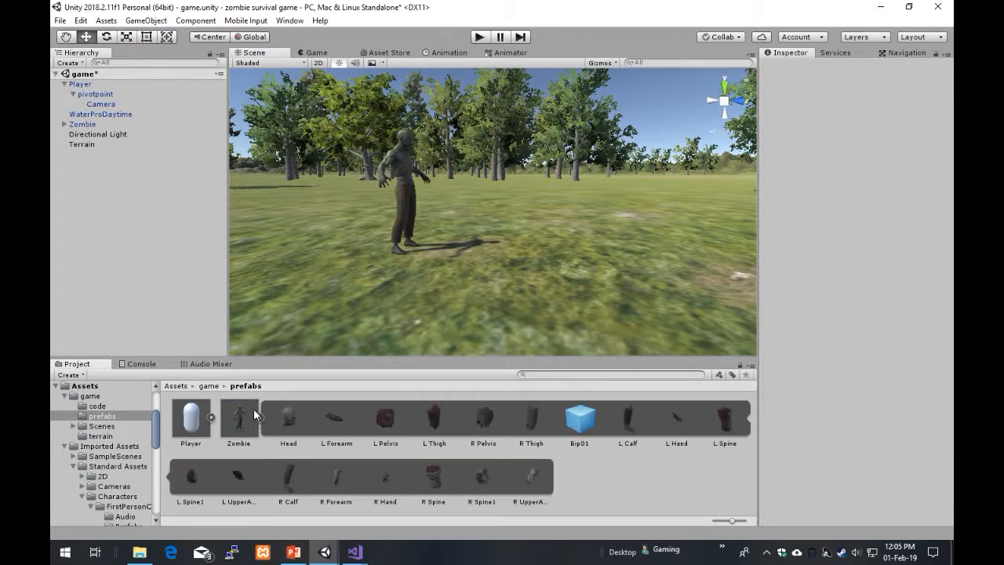
click(258, 418)
right_drag(588, 259, 557, 236)
click(85, 125)
click(135, 191)
right_drag(498, 210, 632, 281)
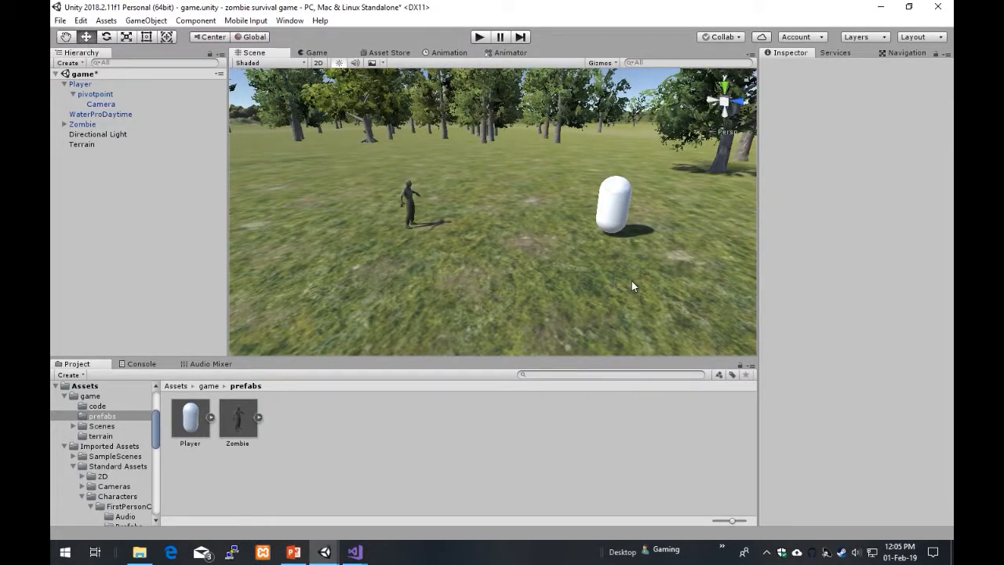